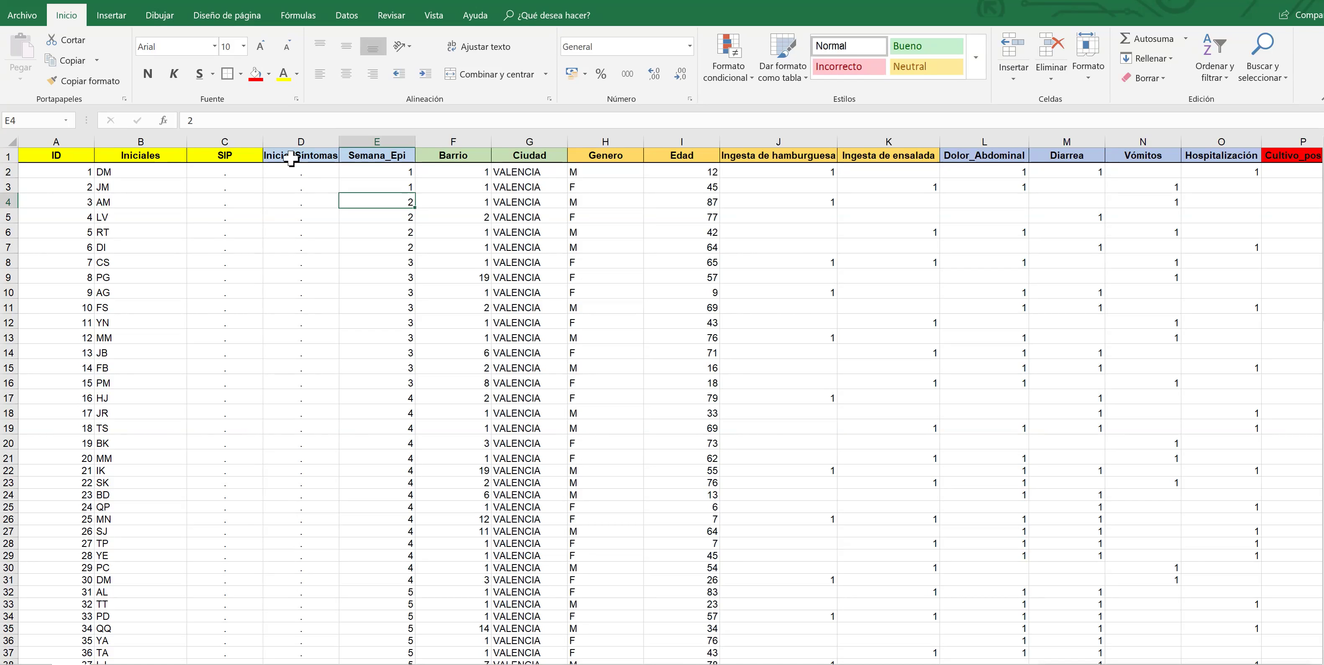
# - Examine the symptom onset (Inicio_Sintomas) and epidemiological week (Semana_Epi) columns of the case list
pyautogui.moveTo(296, 154); pyautogui.dragTo(376, 202)
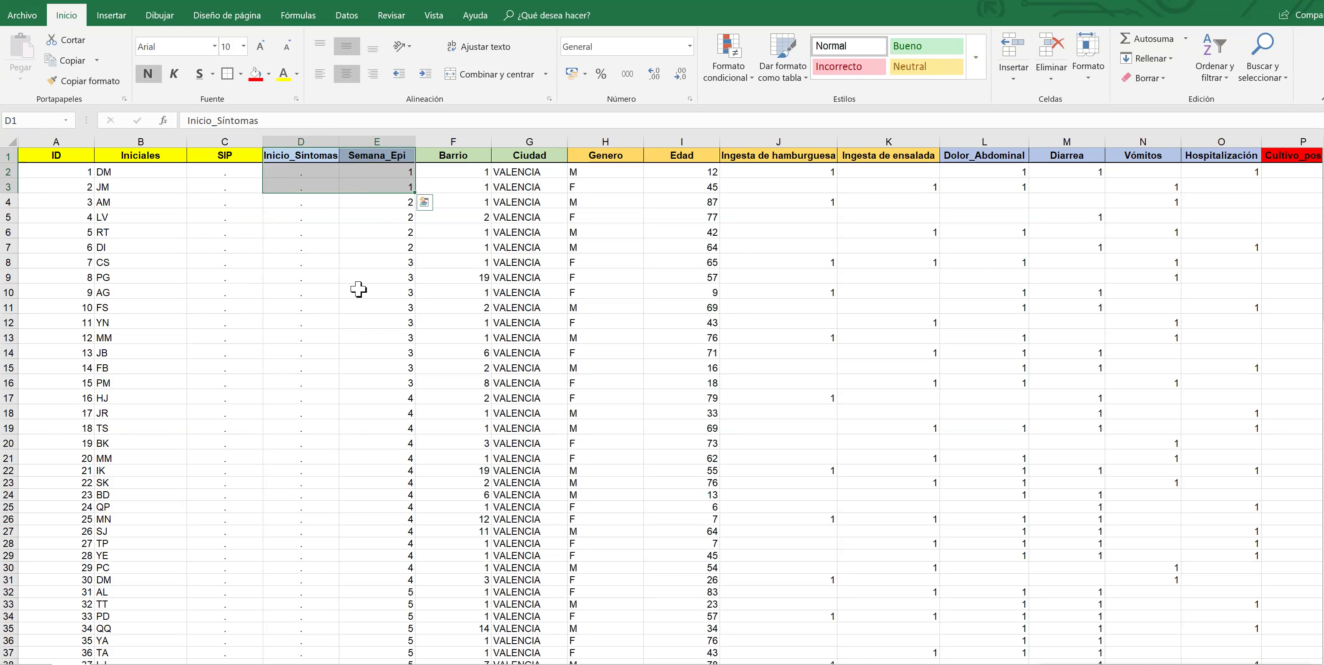
pyautogui.click(358, 290)
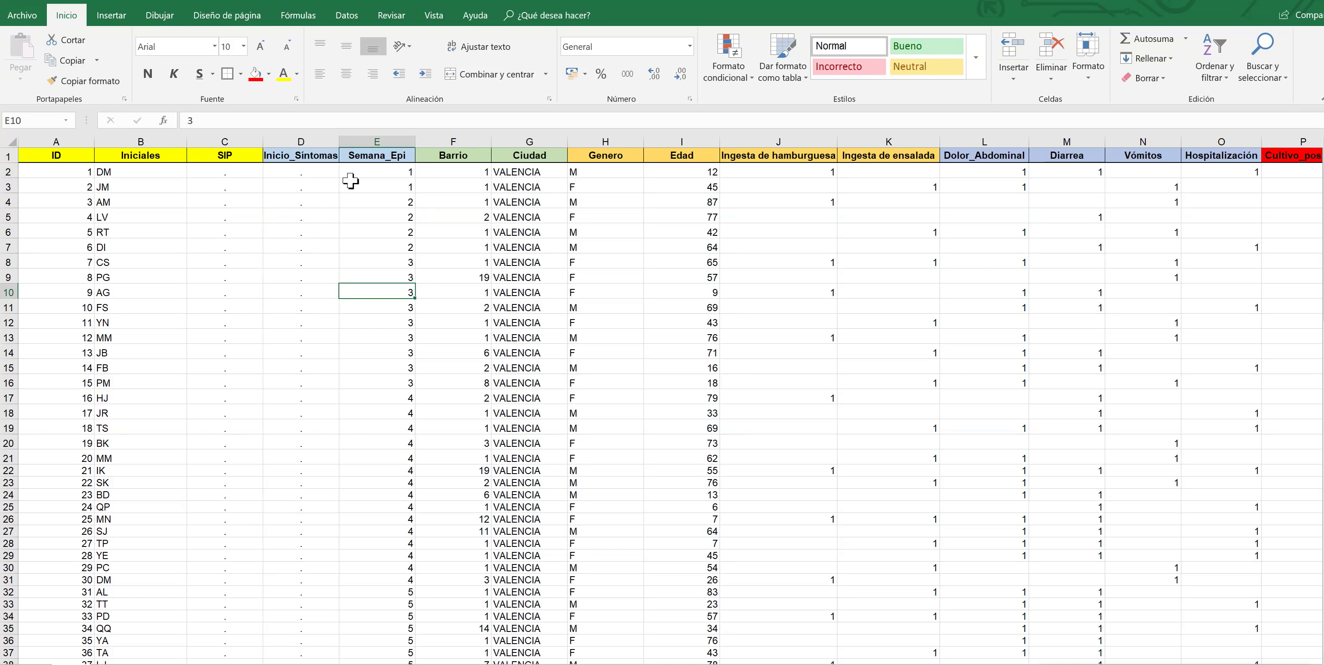
pyautogui.click(366, 183)
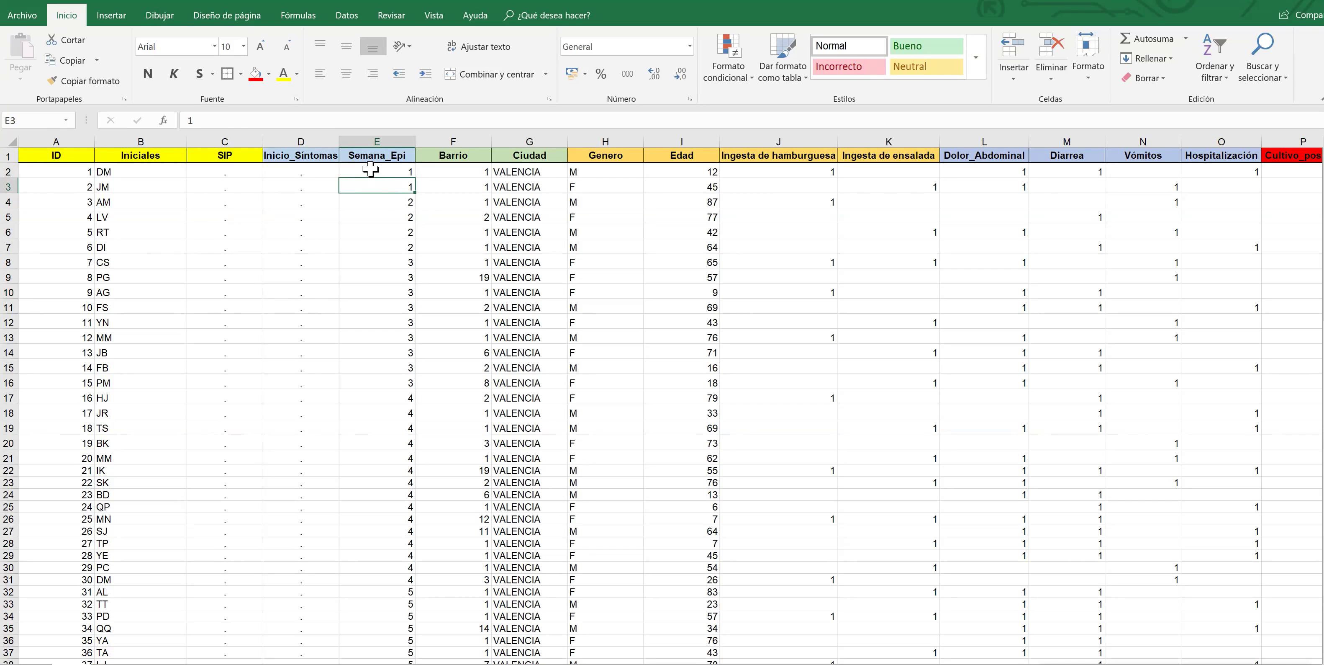
pyautogui.click(367, 168)
pyautogui.click(372, 183)
pyautogui.hotkey('ctrl', '1')
pyautogui.press('Escape')
# - Examine the Genero, Edad, Ingesta de hamburguesa and Ingesta de ensalada columns and how exposures are coded
pyautogui.moveTo(605, 155); pyautogui.dragTo(889, 172)
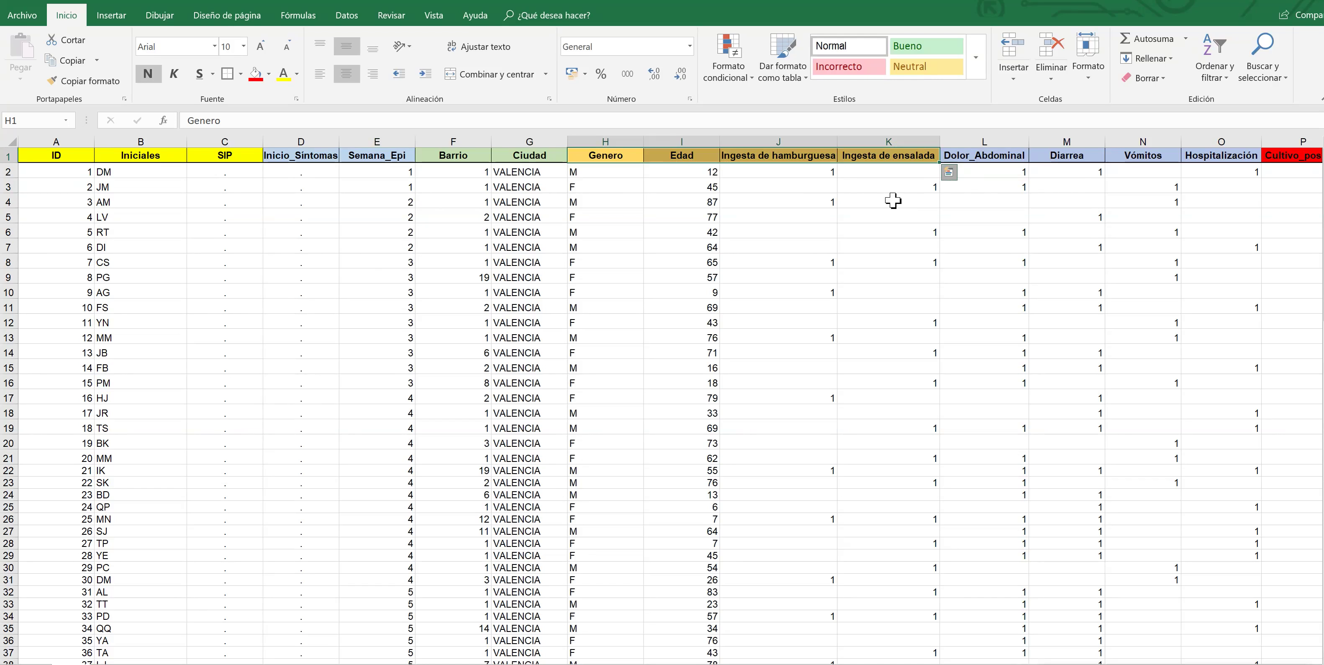
pyautogui.click(949, 172)
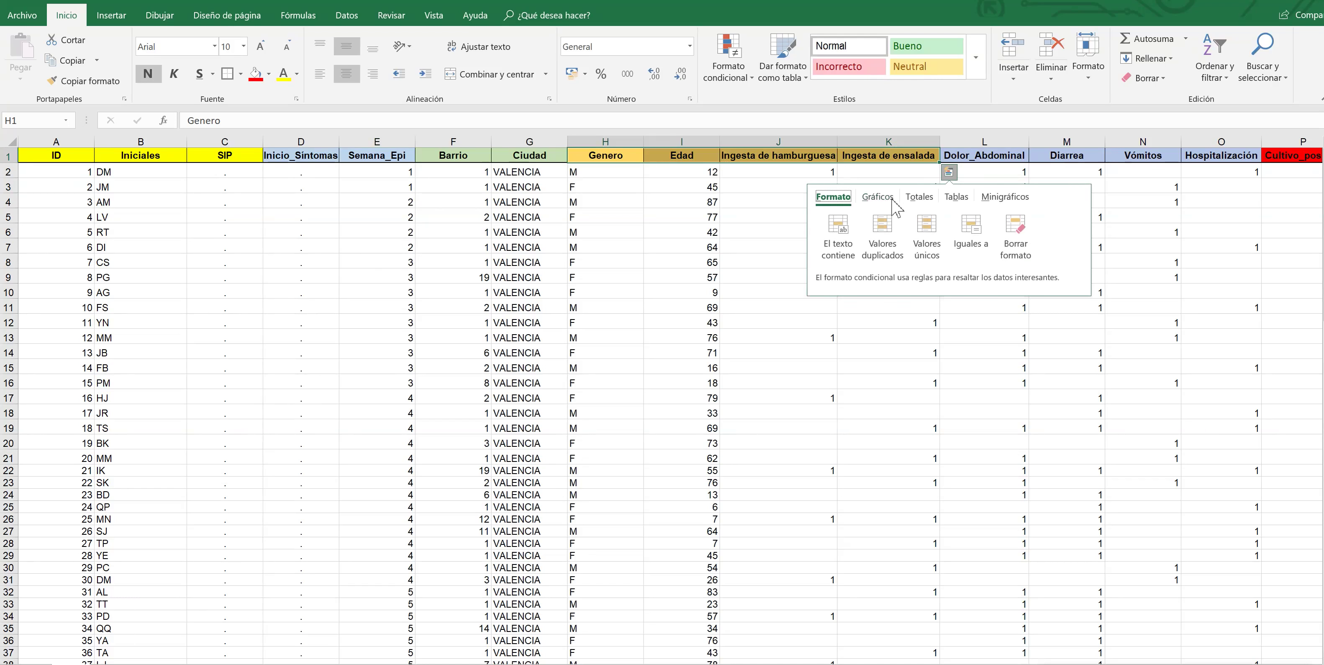
pyautogui.click(851, 442)
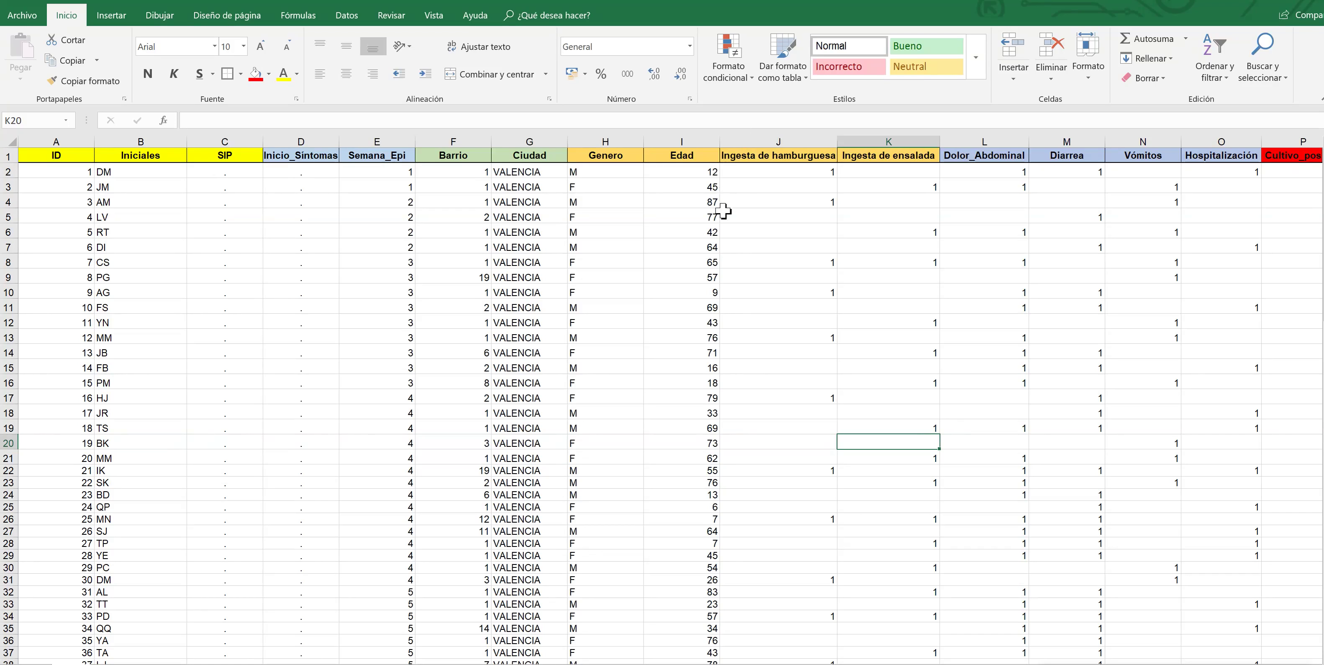
pyautogui.click(769, 174)
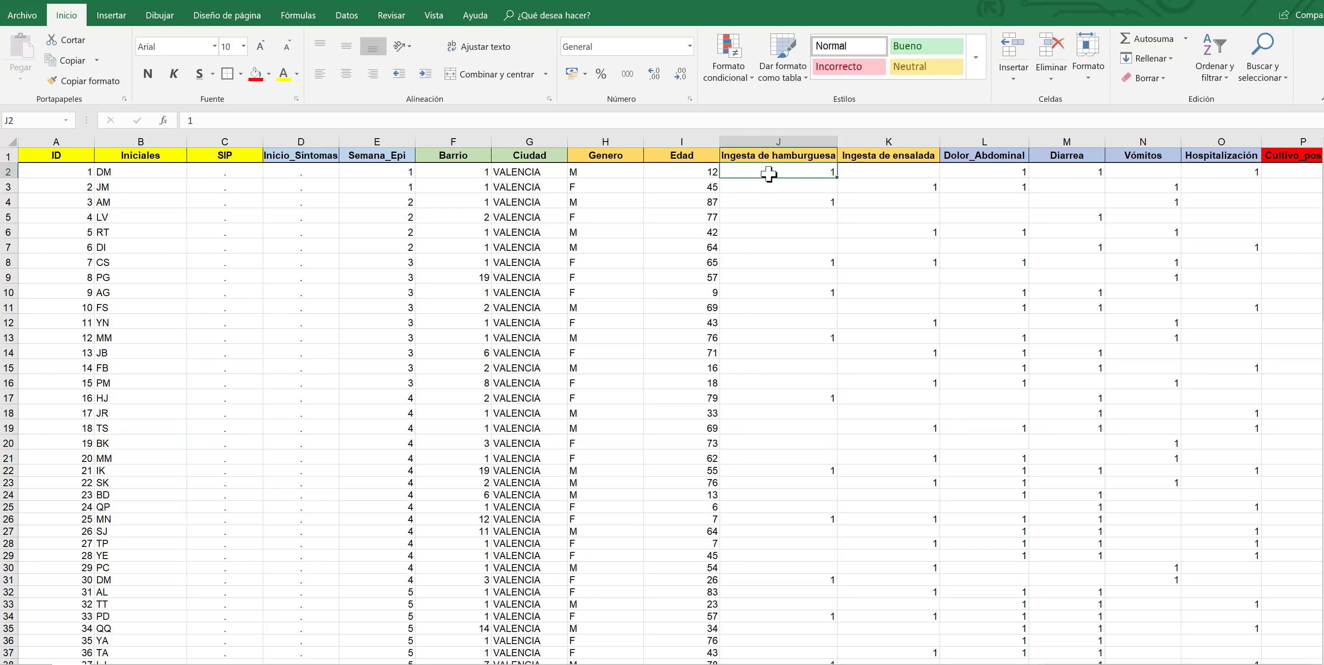
pyautogui.click(867, 178)
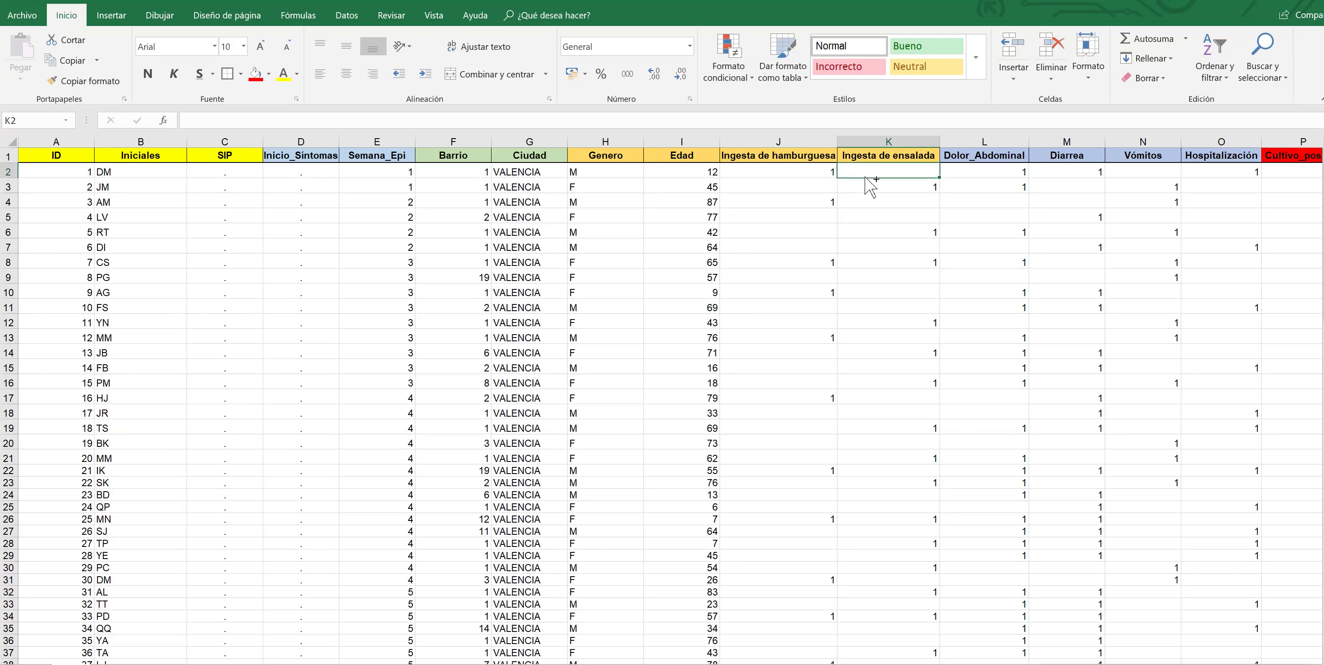
# - Review the clinical columns from Dolor_Abdominal to Hospitalización and the Cultivo_positivo column with its coding
pyautogui.moveTo(984, 155); pyautogui.dragTo(1222, 155)
pyautogui.hotkey('ctrl', 'q')
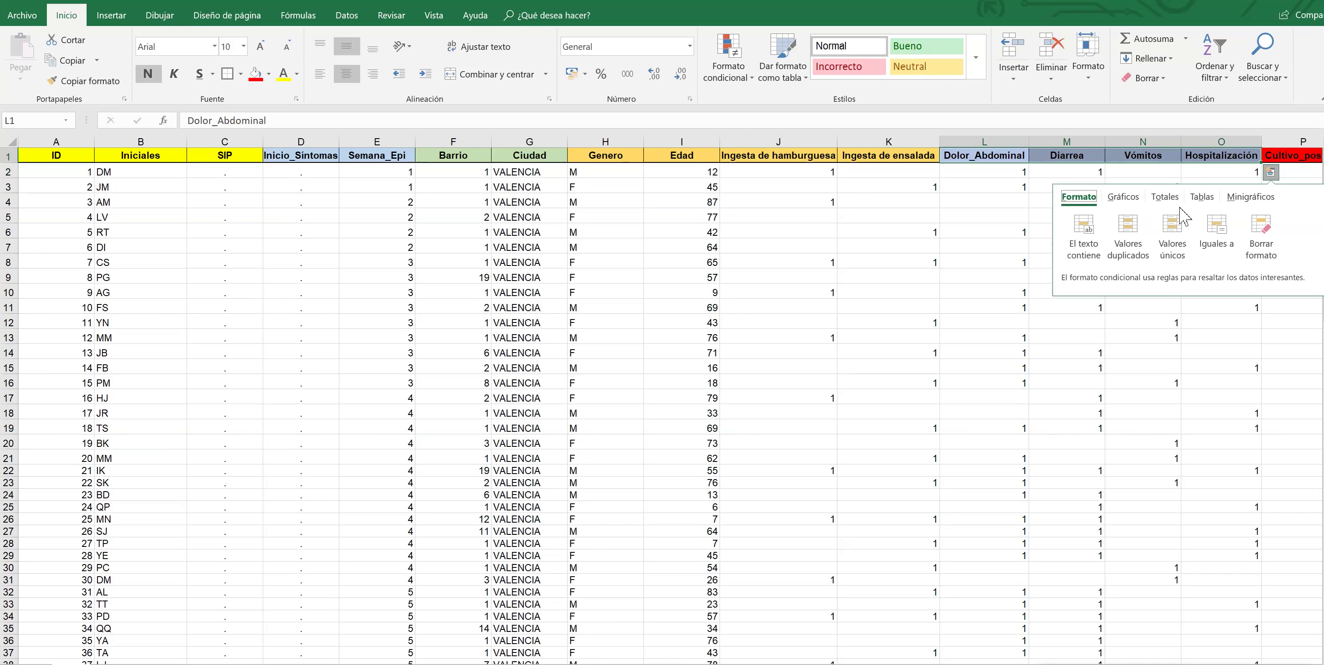
pyautogui.click(1025, 440)
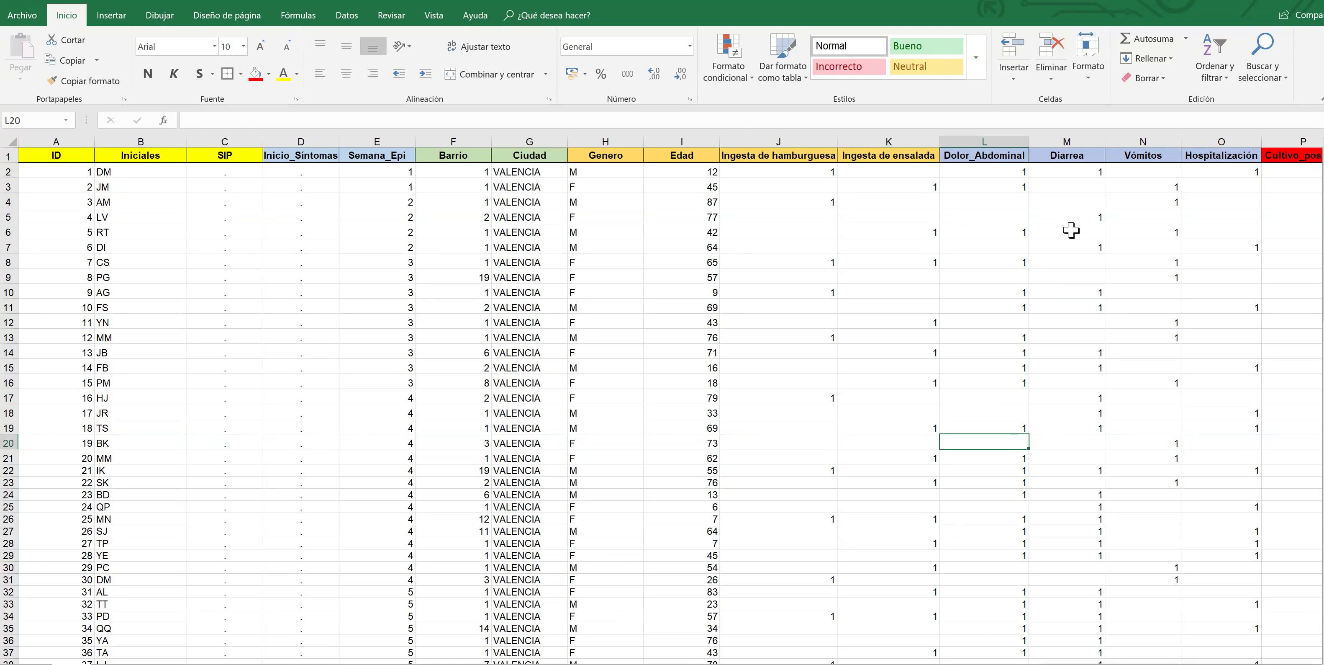
pyautogui.click(1208, 178)
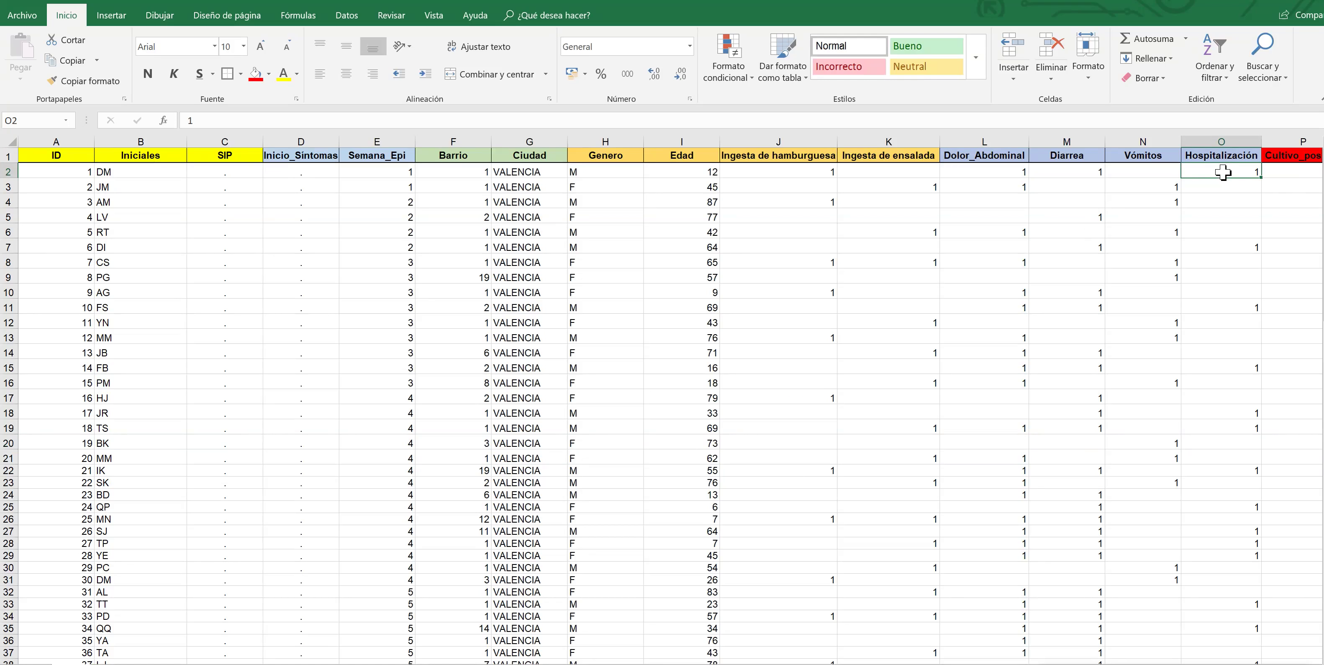
pyautogui.press('Up')
pyautogui.press('Right')
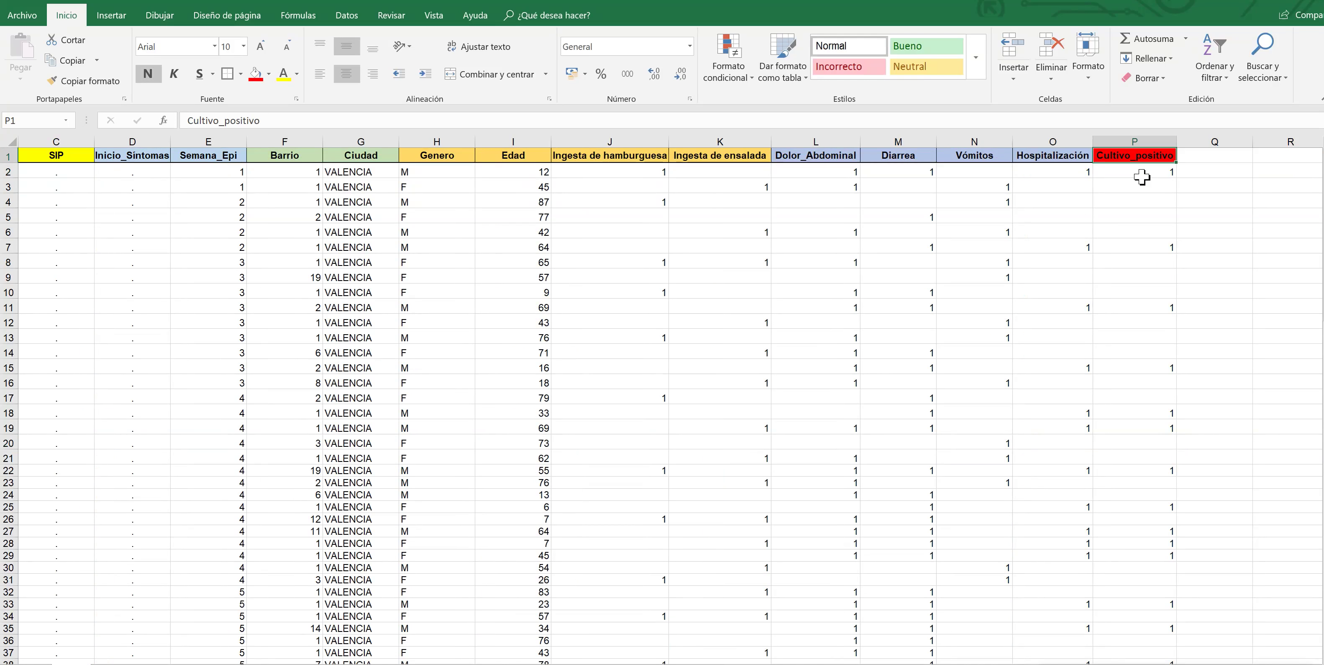
pyautogui.click(1142, 177)
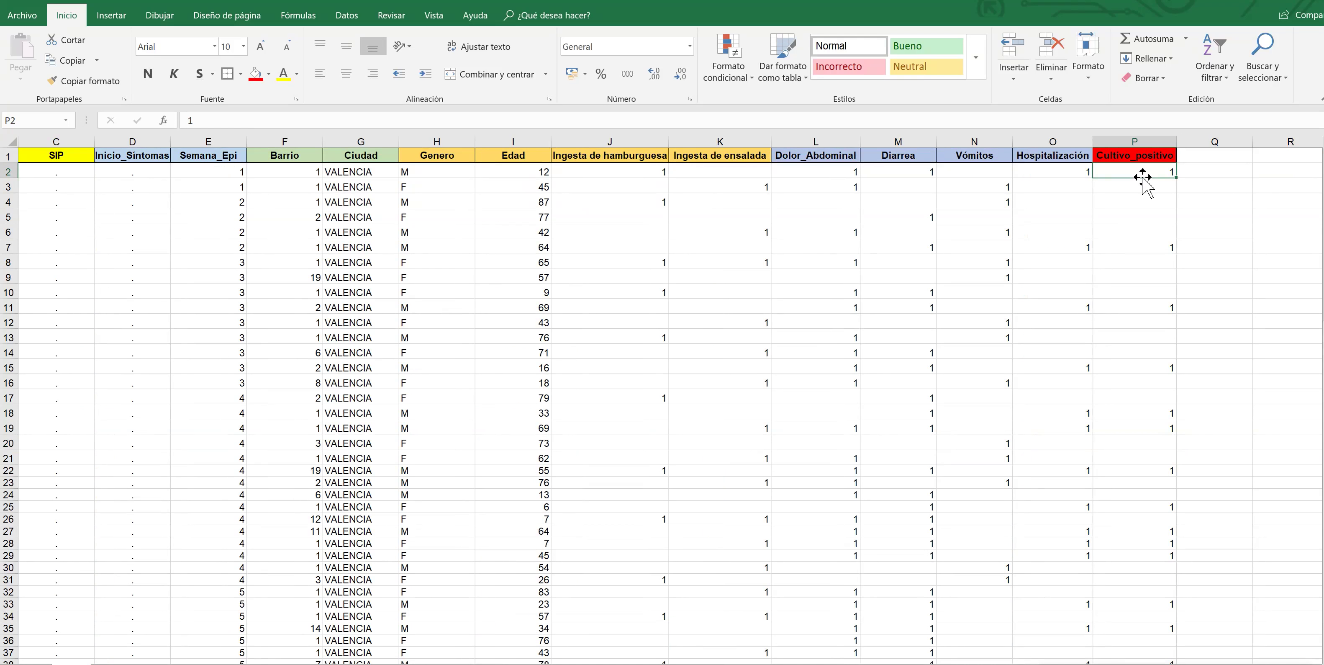
pyautogui.click(1132, 222)
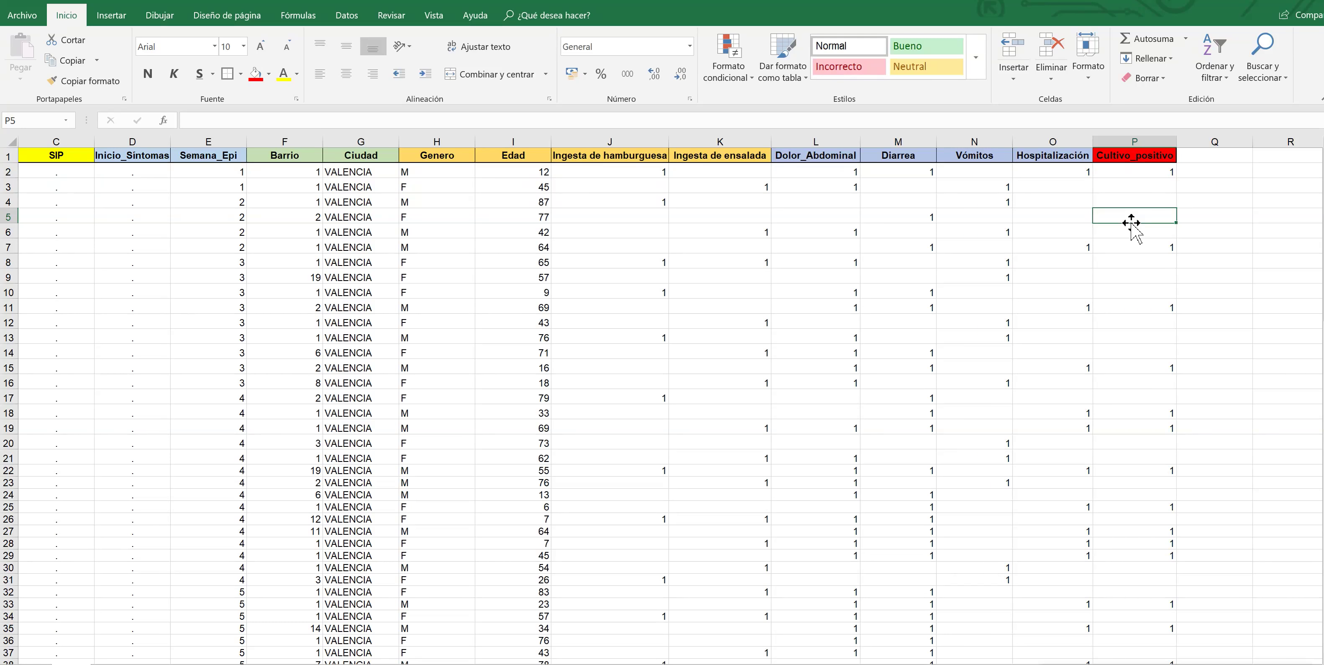
pyautogui.click(1046, 246)
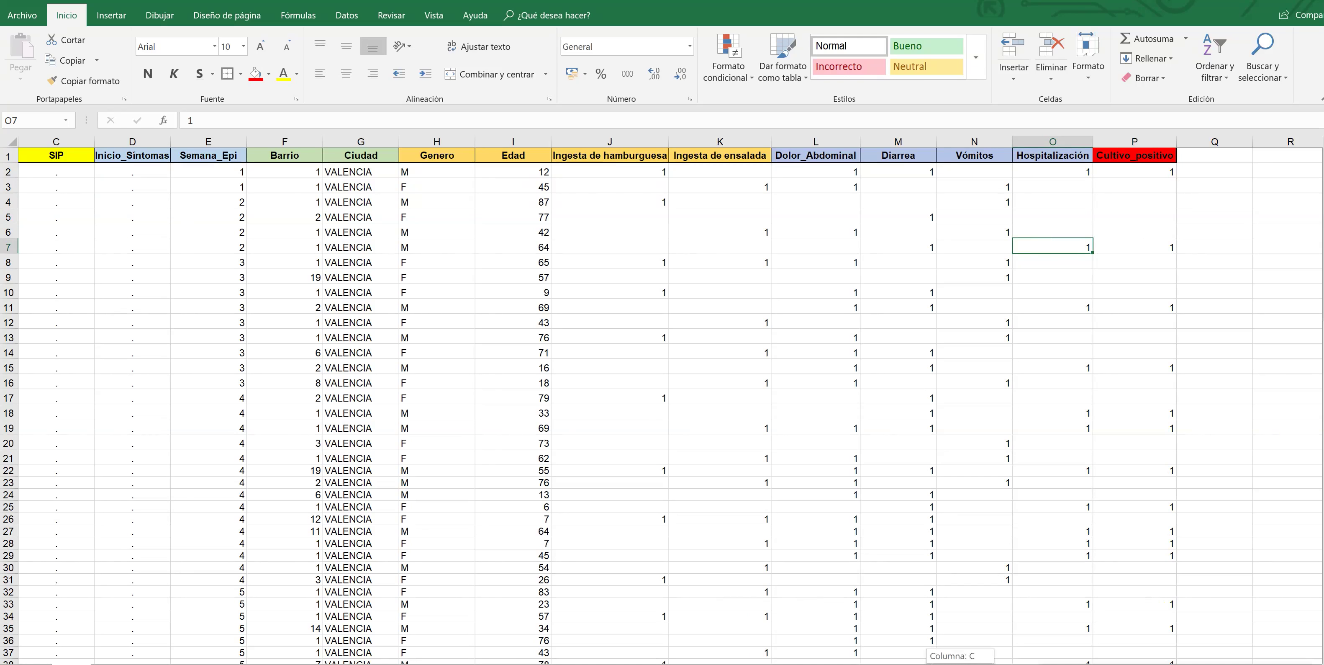
# - Review the Semana_Epi values in the case list and the SEMANA EPI and NUM CASOS headers in V1 and W1
pyautogui.hscroll(-2, 669, 401)
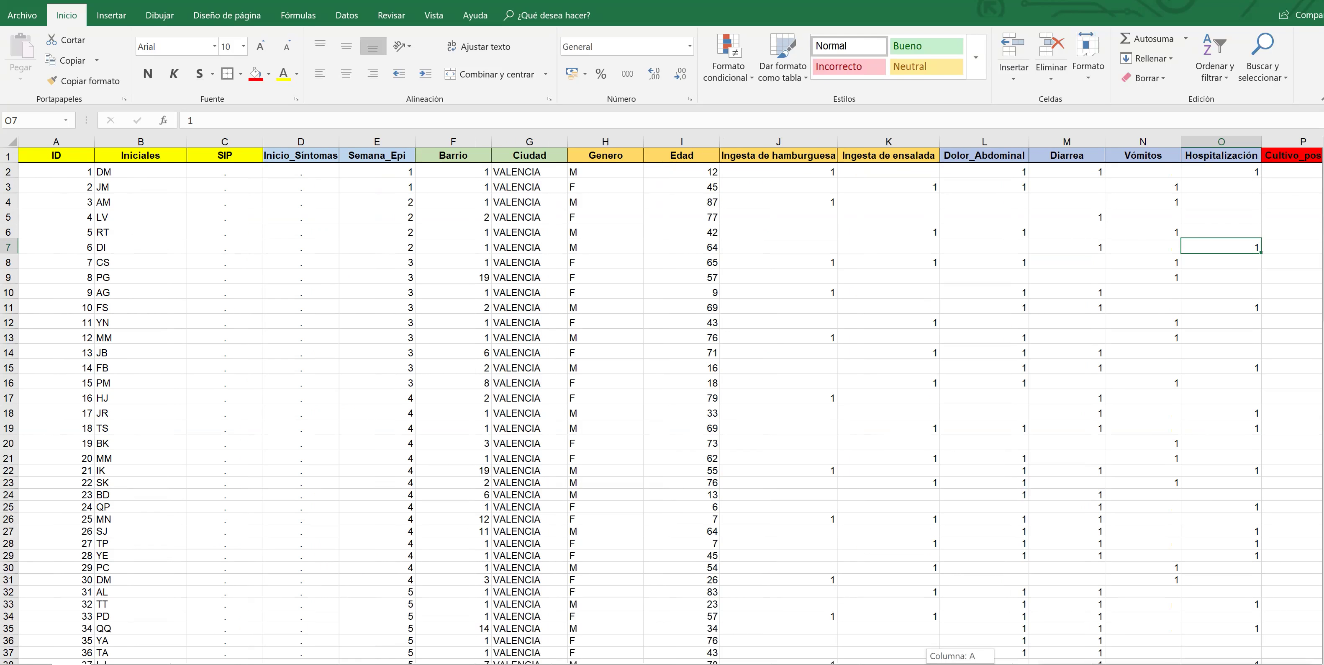
pyautogui.click(375, 263)
pyautogui.click(374, 171)
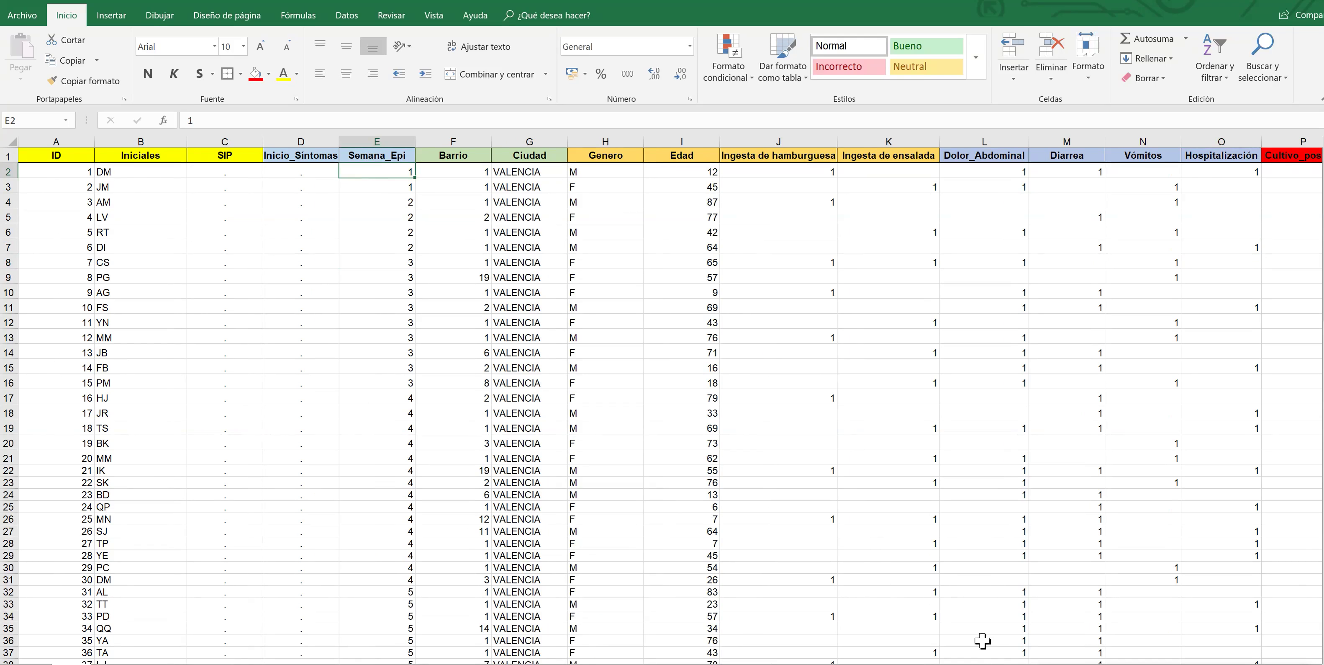
pyautogui.moveTo(979, 662); pyautogui.dragTo(1018, 663)
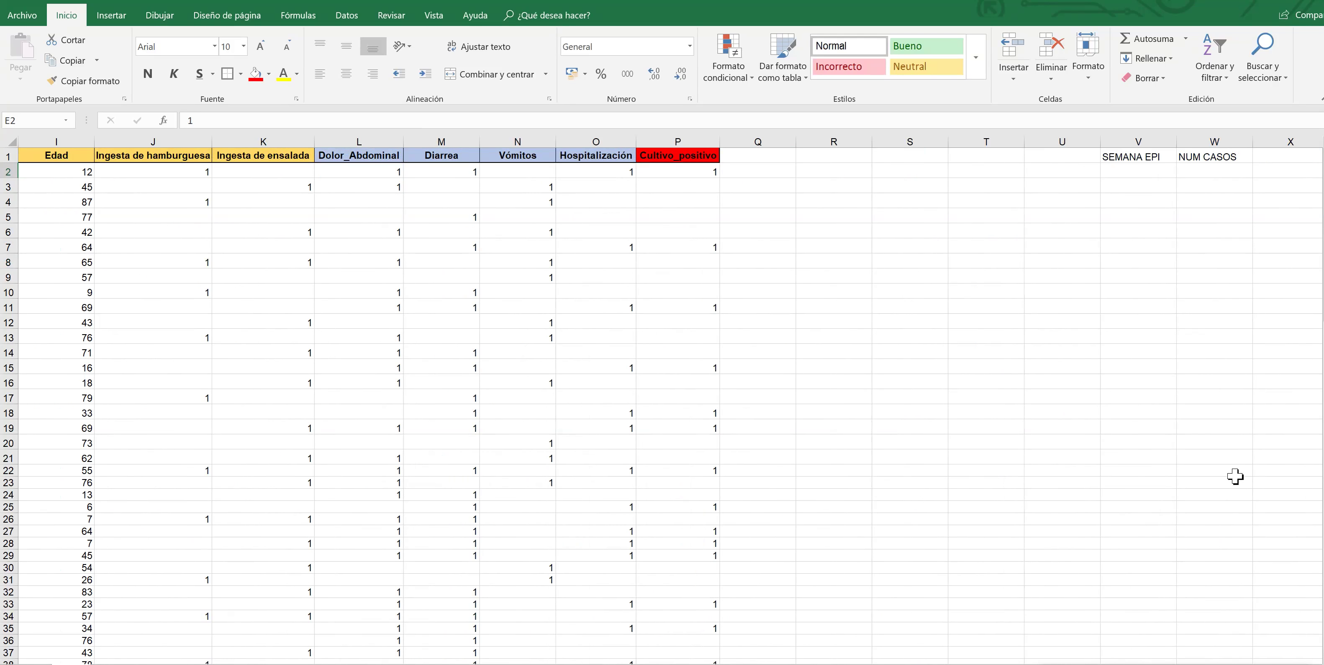
pyautogui.click(1143, 158)
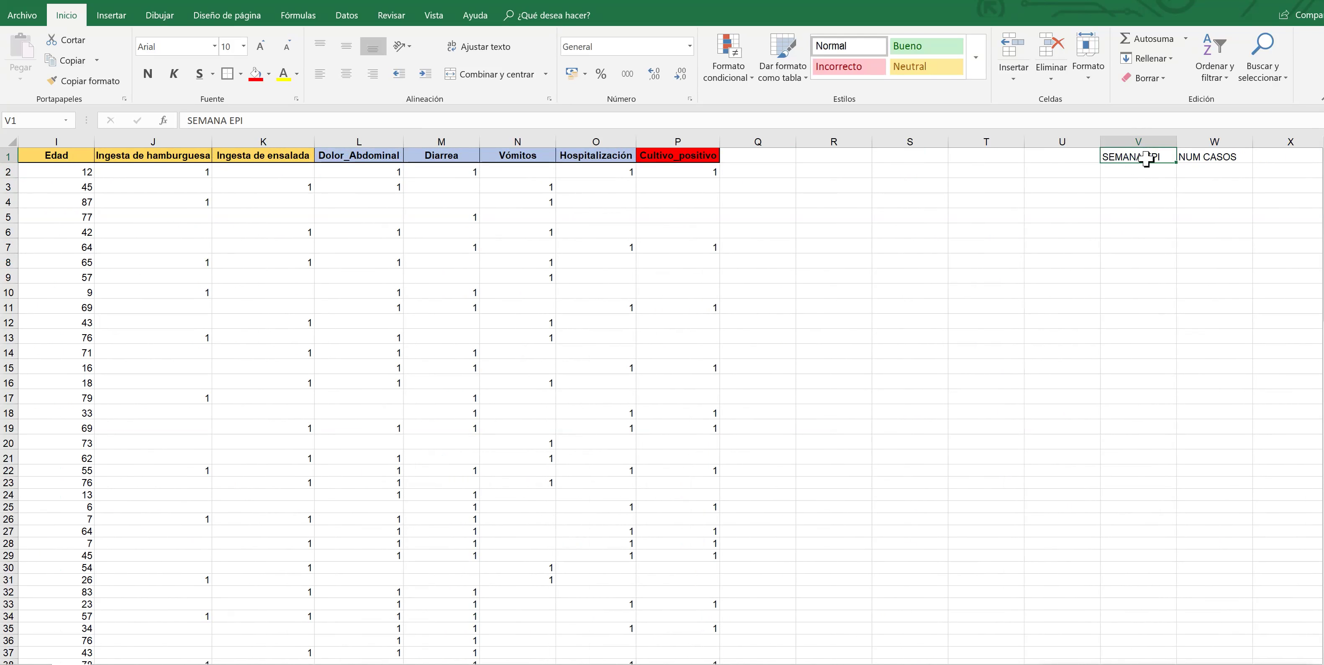
pyautogui.click(1195, 157)
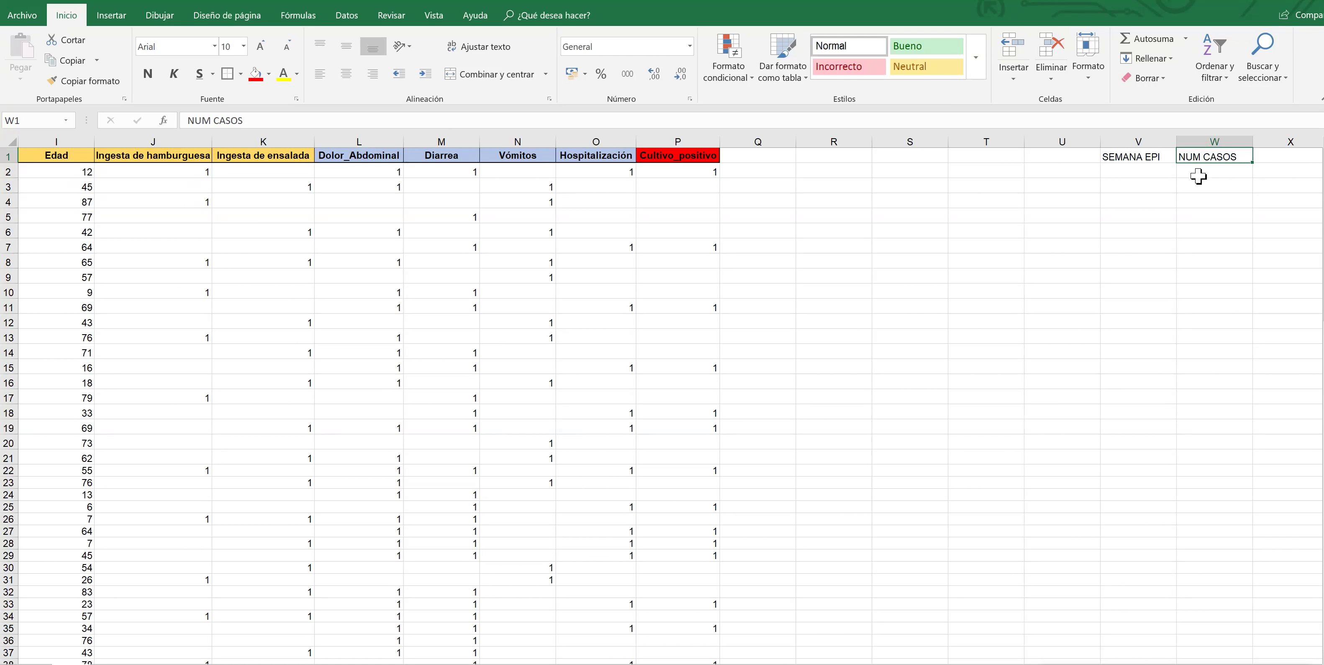
pyautogui.hotkey('ctrl', 'q')
pyautogui.hotkey('ctrl', 'q')
# - List the epidemiological weeks 1 to 11 under the SEMANA EPI header, in cells V2 to V12
pyautogui.click(1129, 173)
pyautogui.write('1')
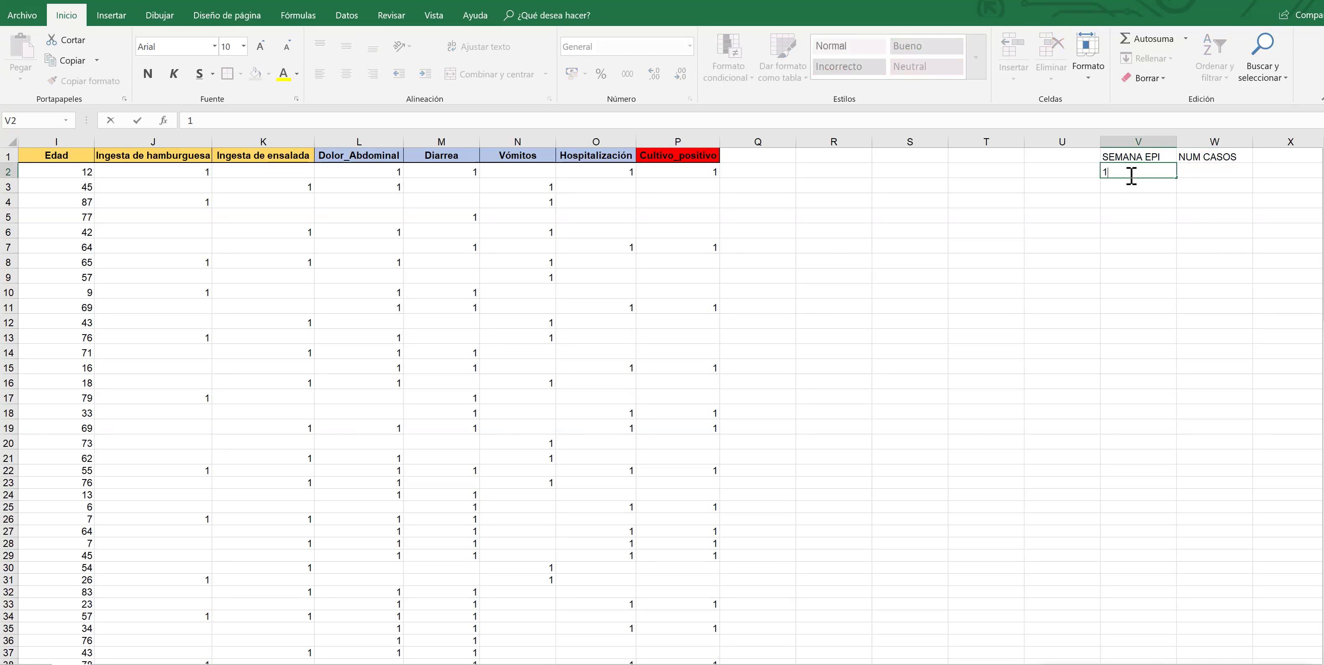
pyautogui.write(' 2 3 4 5 6 7 8 9')
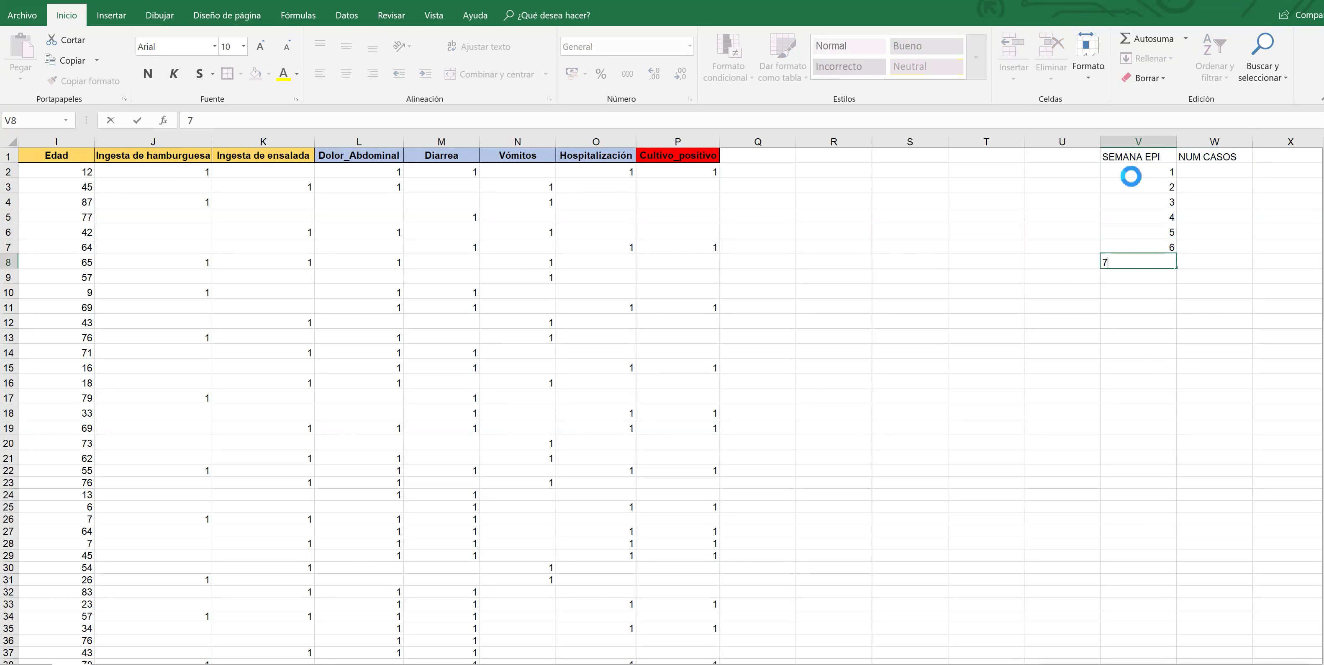
pyautogui.press('Return')
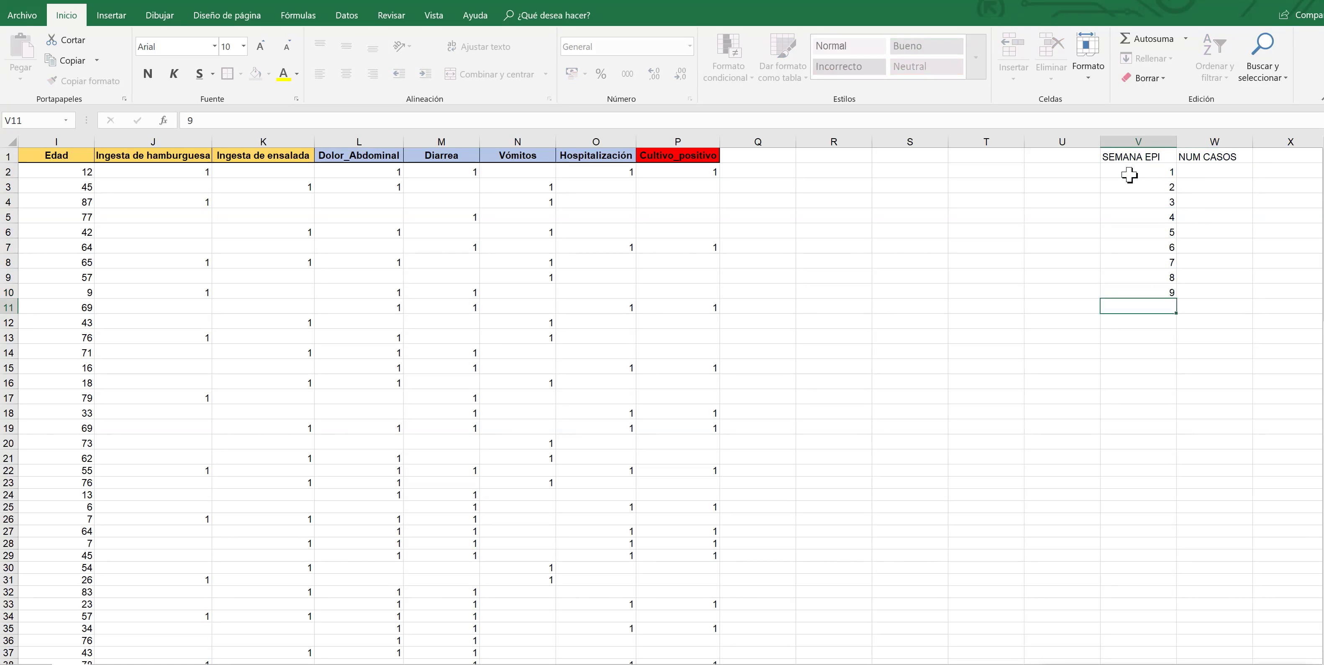
pyautogui.write('10')
pyautogui.press('Return')
pyautogui.write('11')
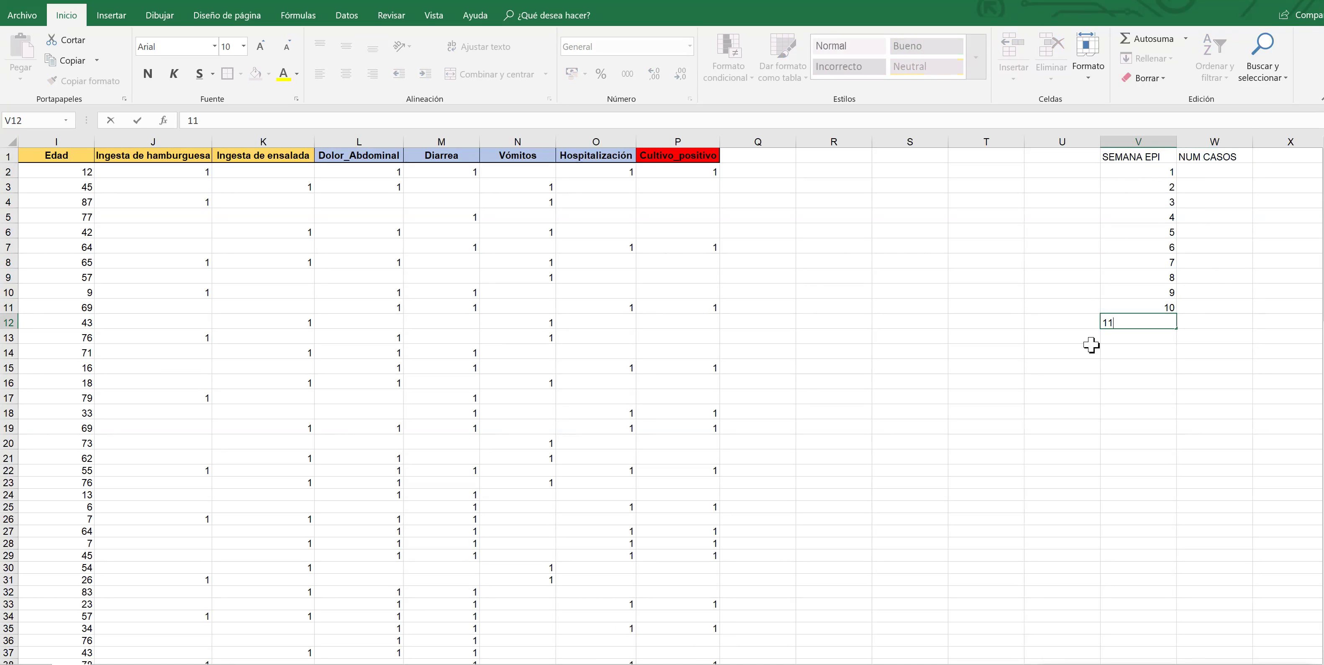
pyautogui.click(1222, 281)
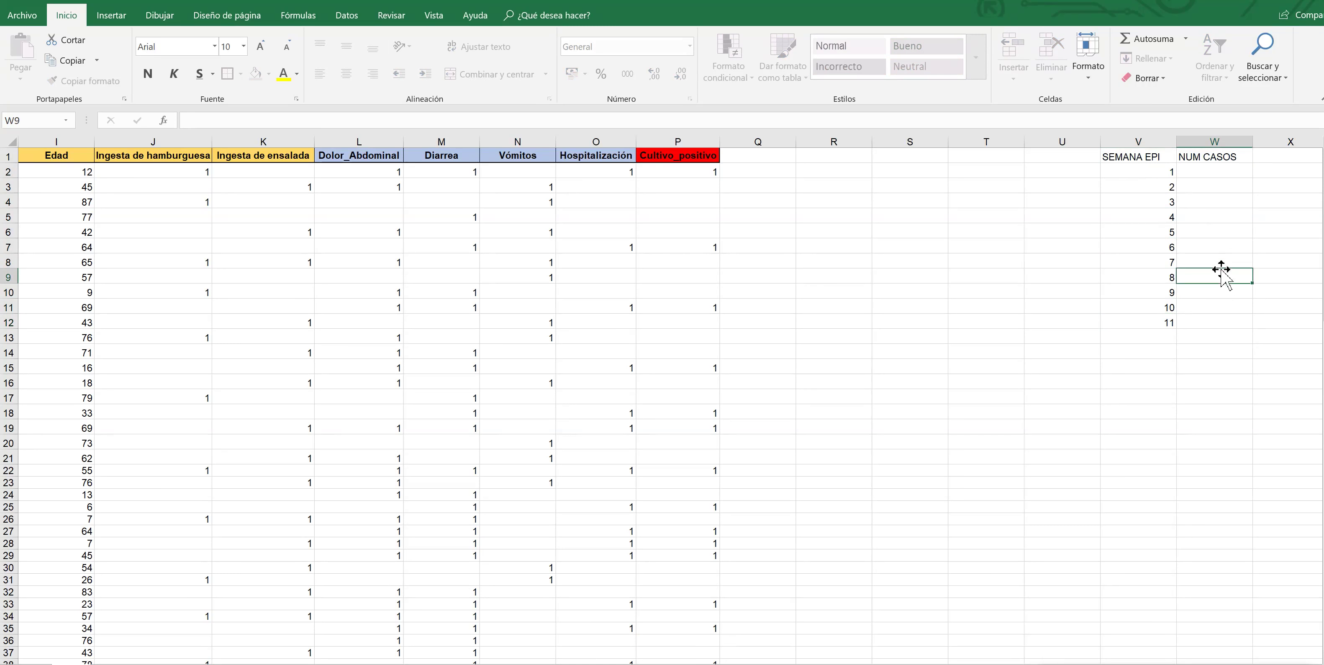
pyautogui.click(1224, 172)
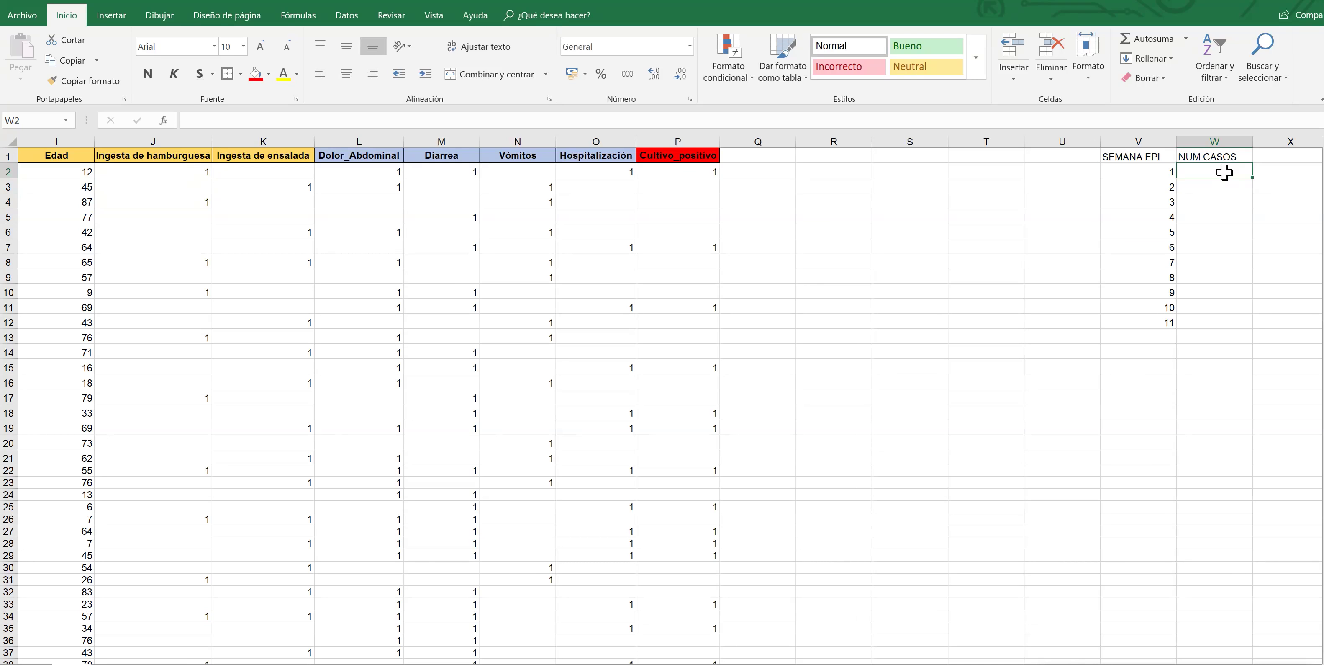
# - Sort the whole case table (A1:P52, with headers) by the cell values of Semana_Epi, from smallest to largest
pyautogui.click(987, 381)
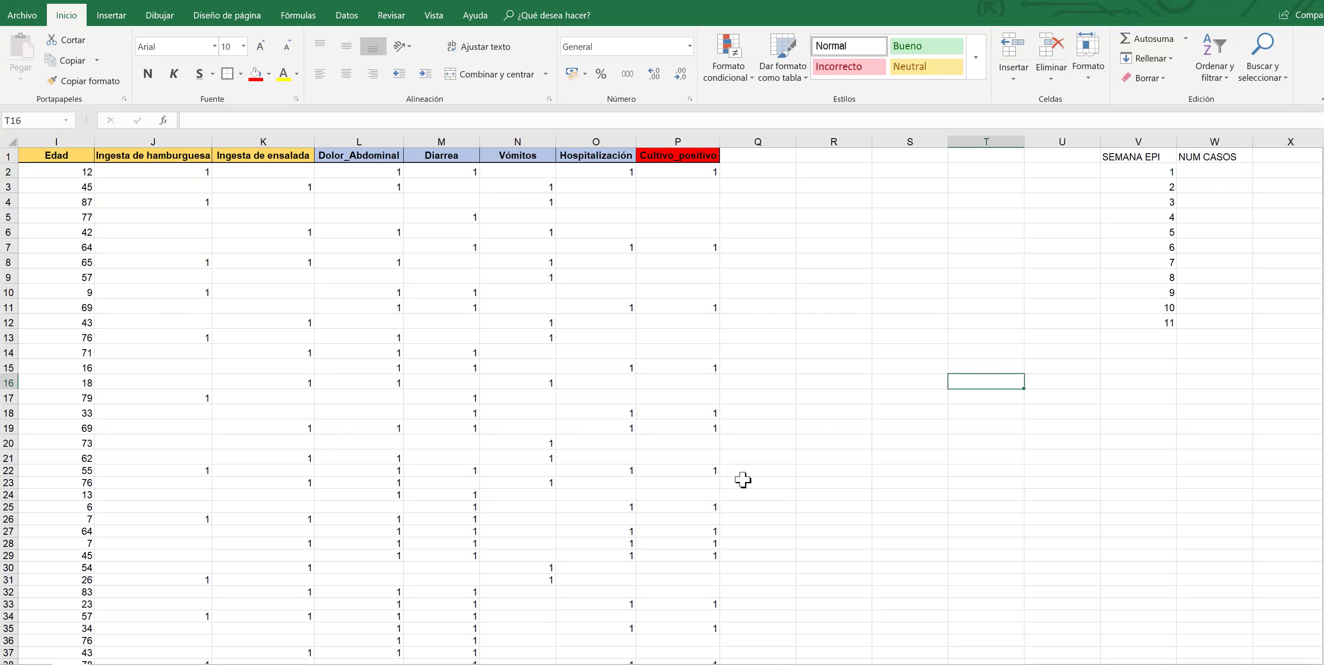
pyautogui.scroll(-6, 743, 480)
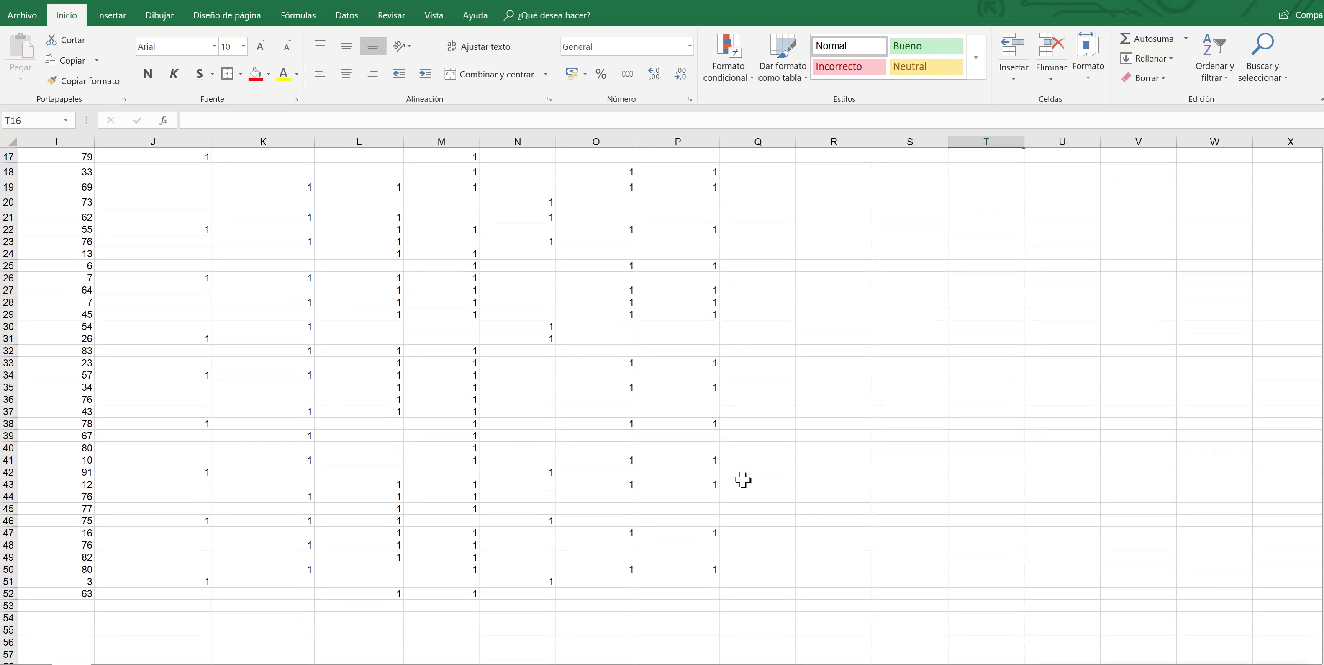
pyautogui.click(706, 565)
pyautogui.moveTo(706, 565); pyautogui.dragTo(16, 136)
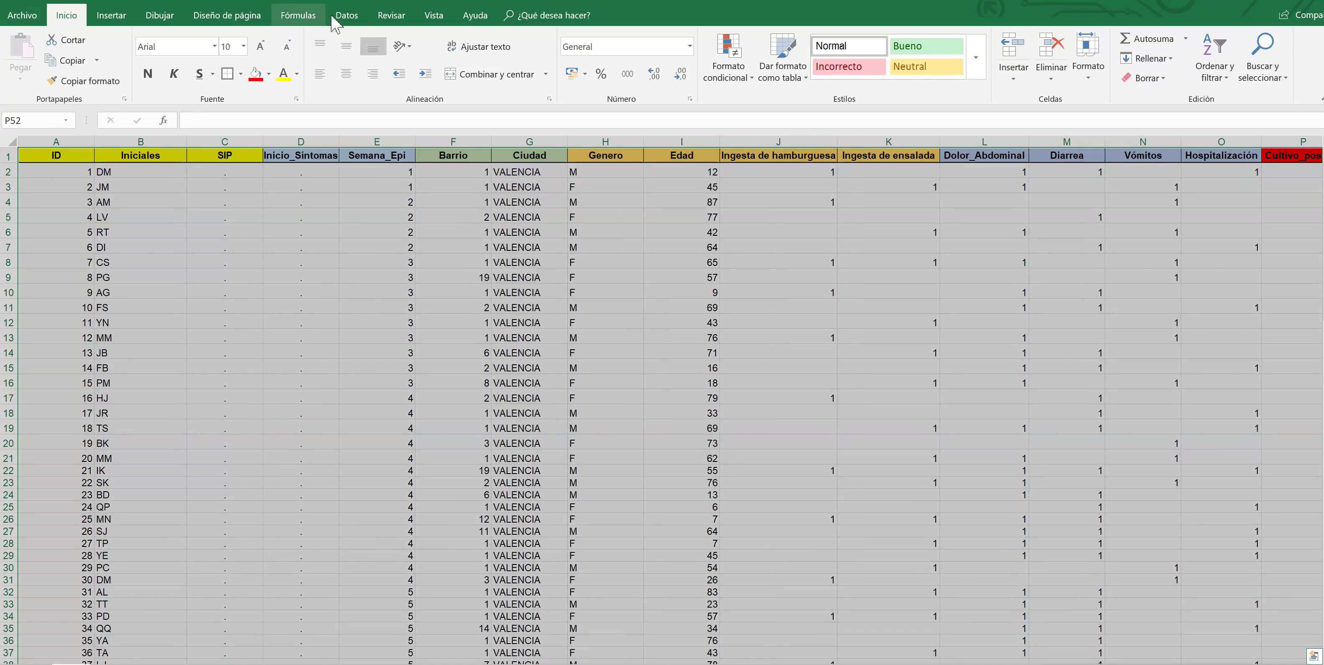
pyautogui.click(346, 15)
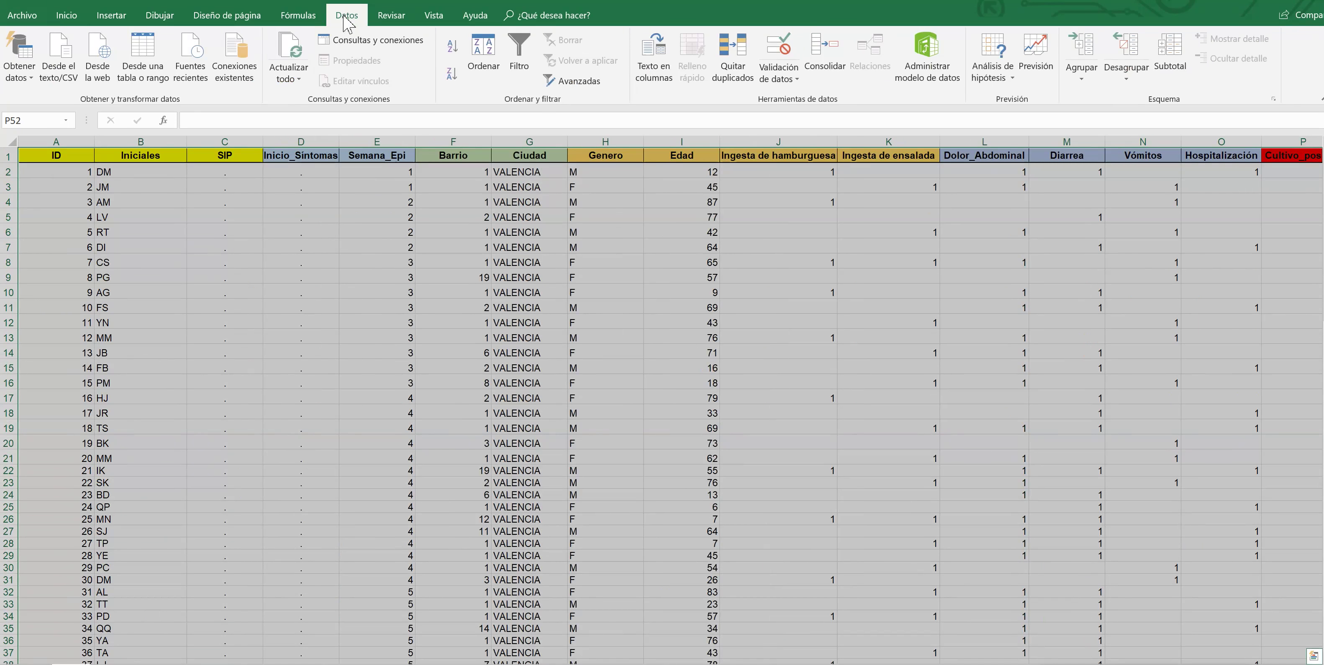
pyautogui.click(484, 54)
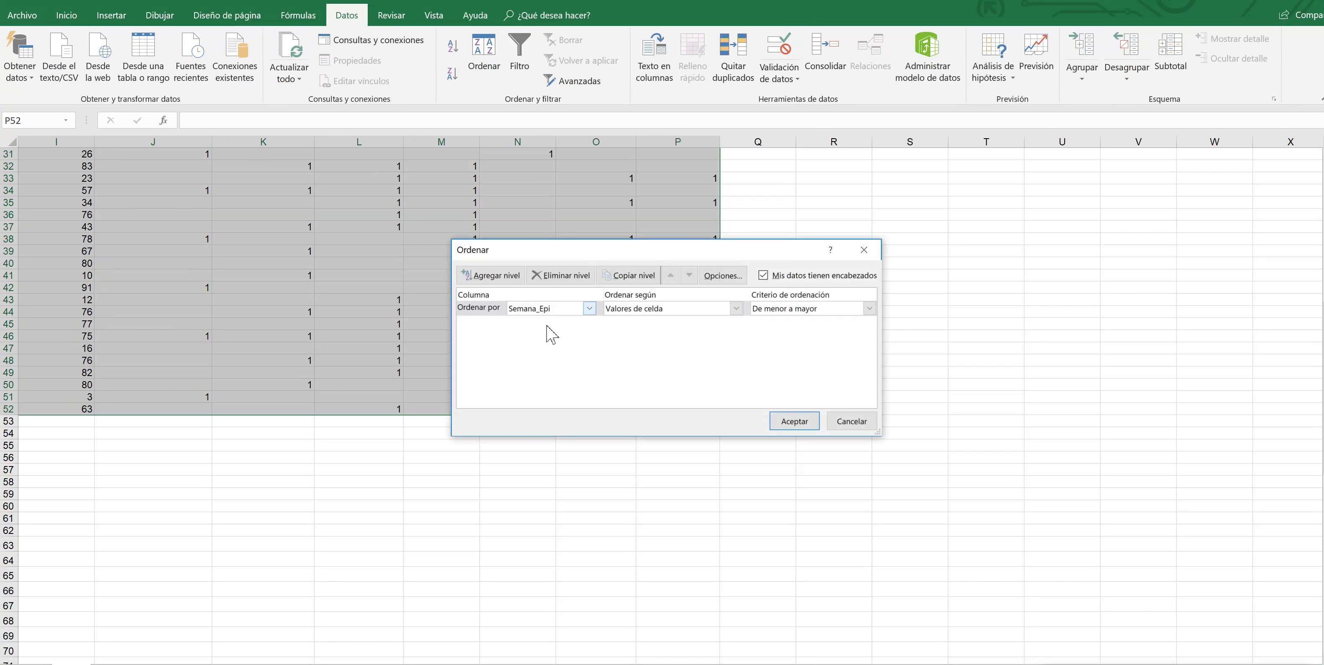
pyautogui.click(589, 308)
pyautogui.click(576, 321)
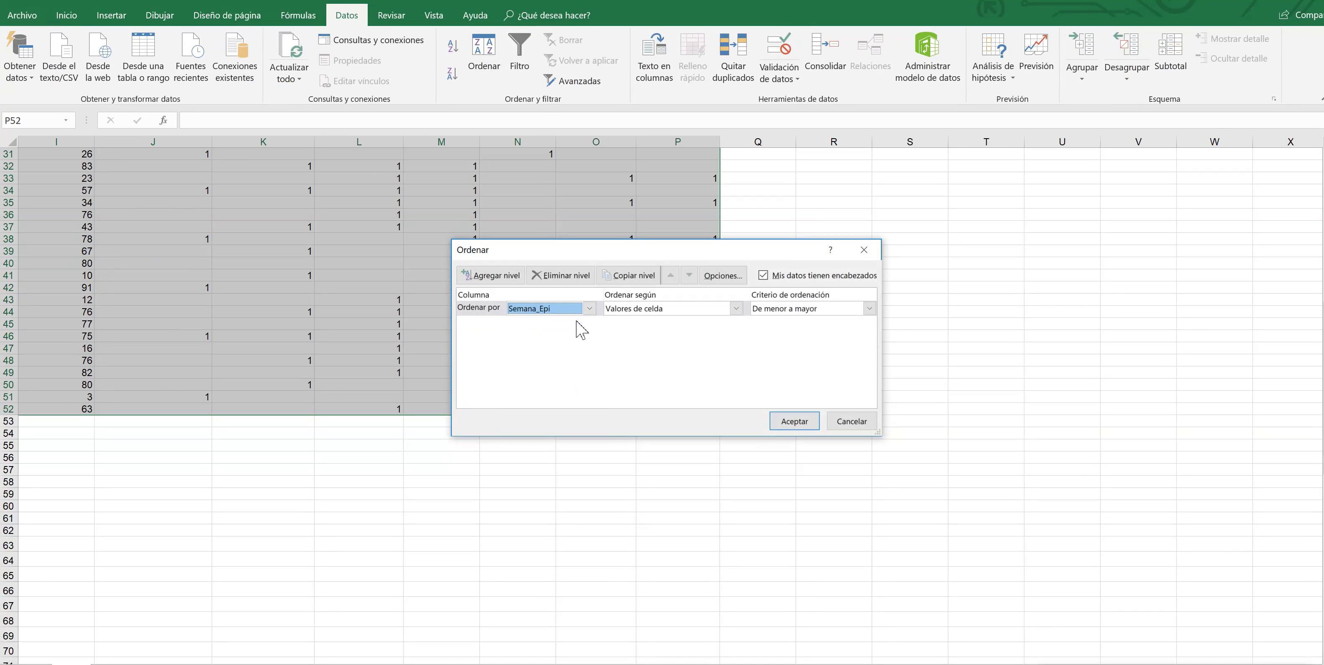
pyautogui.click(795, 422)
pyautogui.scroll(6, 360, 350)
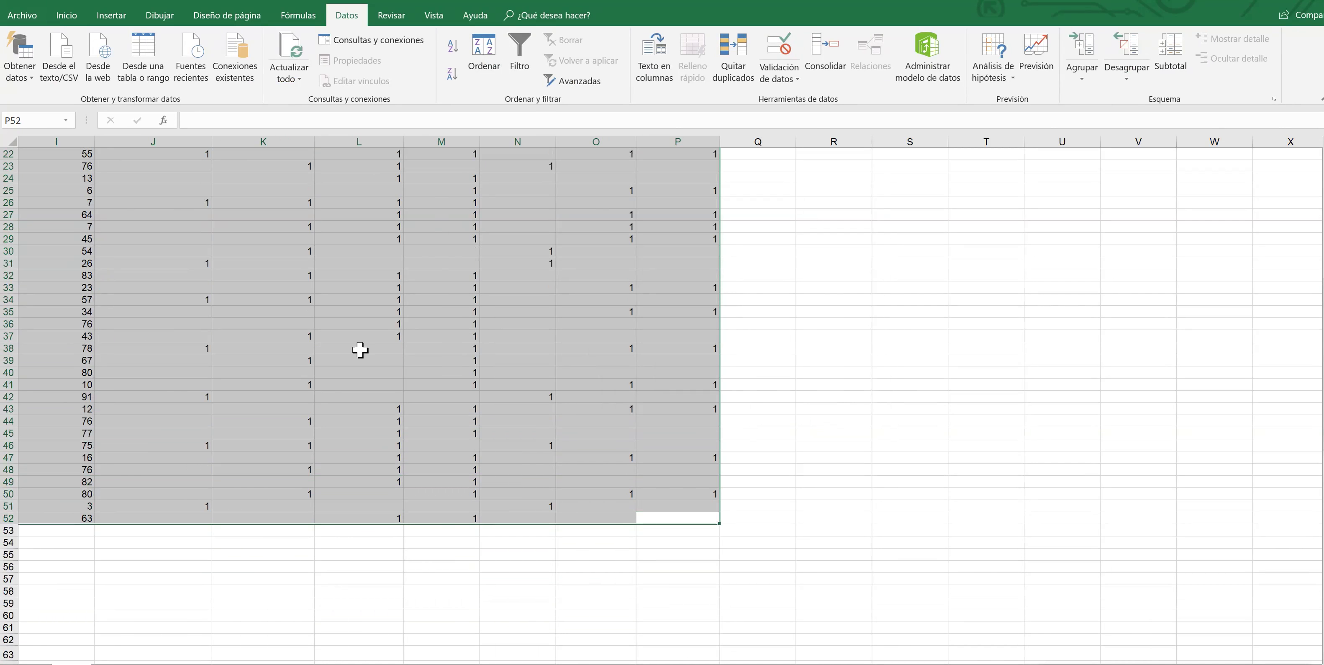
pyautogui.hscroll(-4, 360, 350)
pyautogui.scroll(4, 360, 350)
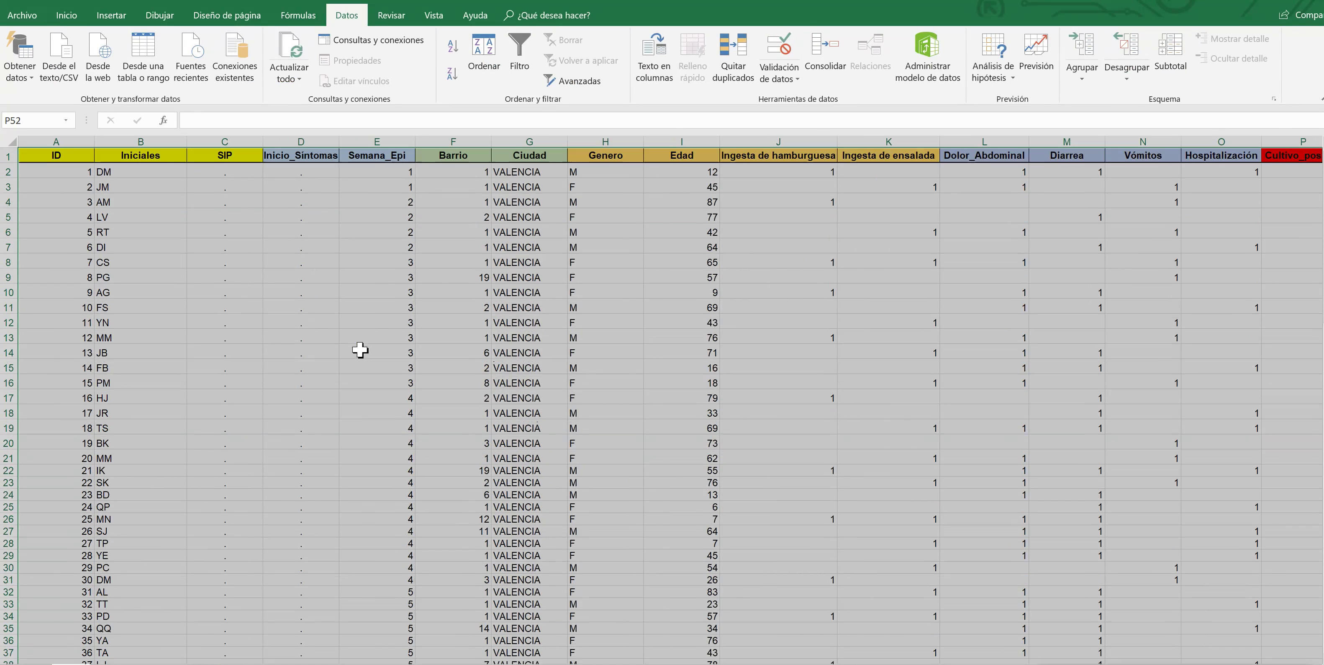
pyautogui.click(378, 278)
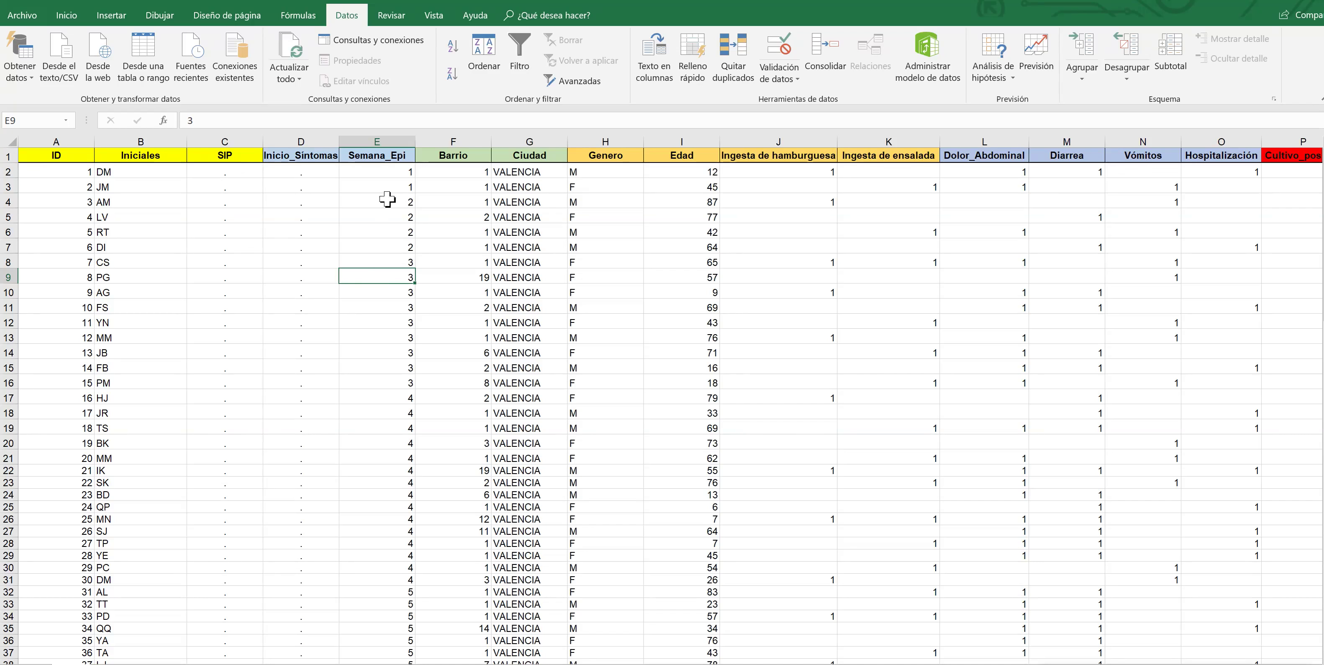
# - Select the Semana_Epi cells from E2 down through the first weeks to count their cases
pyautogui.click(385, 173)
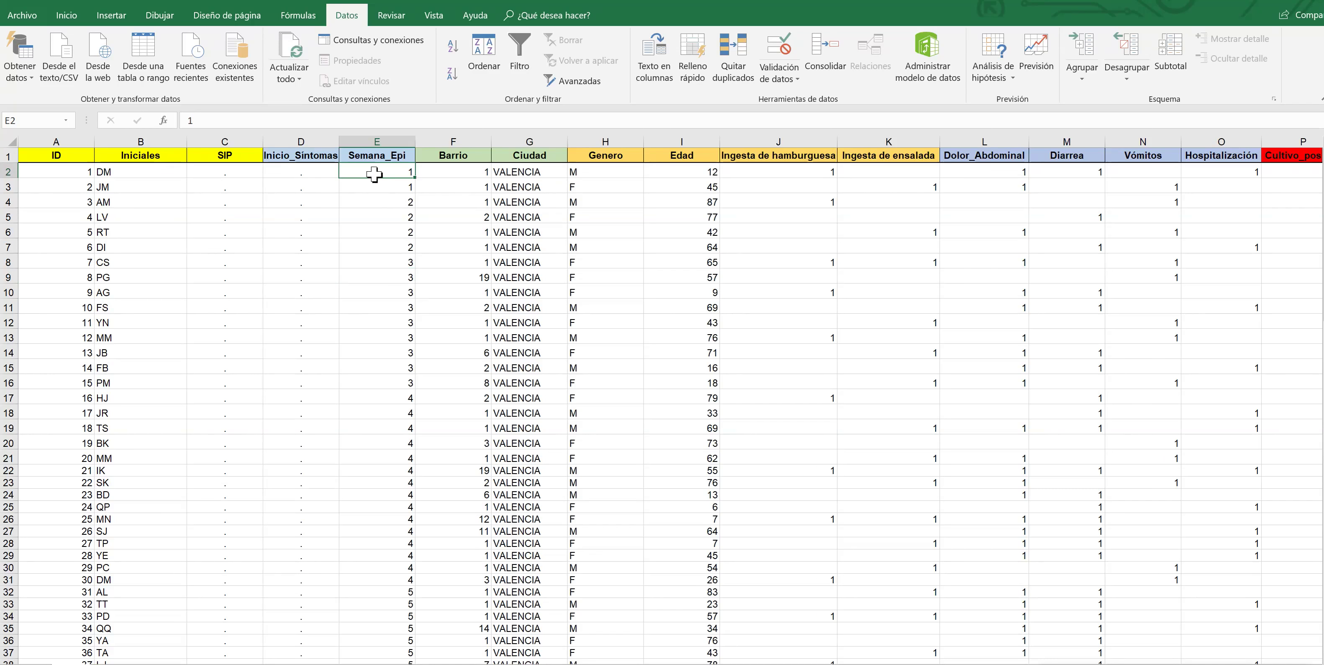
pyautogui.moveTo(376, 174); pyautogui.dragTo(380, 248)
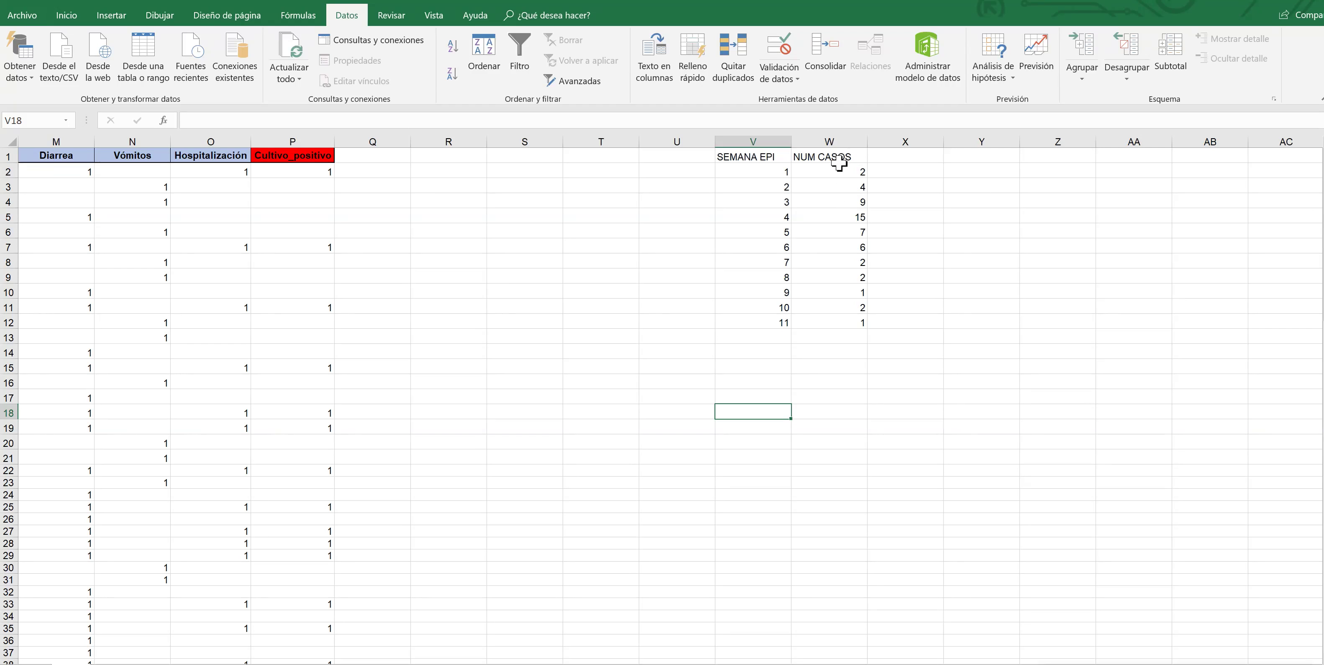
# - Insert a 2-D clustered column chart from the NUM CASOS data in W1:W12 and place it just below the summary table
pyautogui.moveTo(840, 159); pyautogui.dragTo(836, 320)
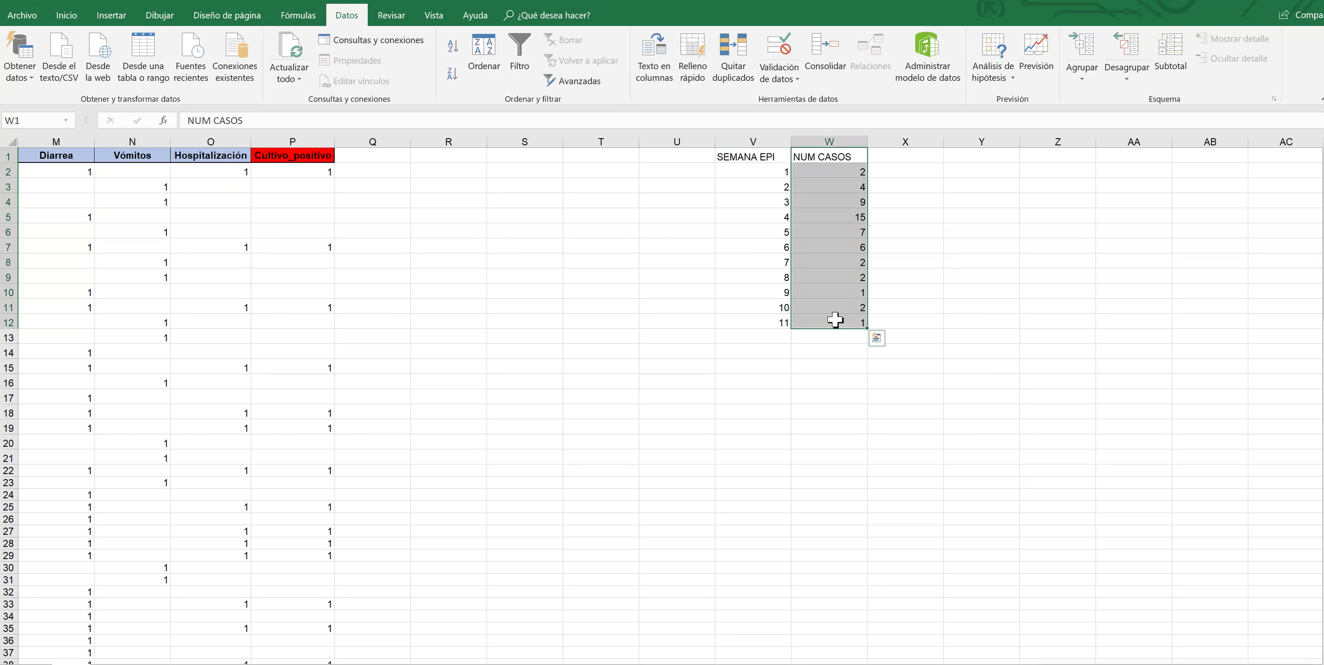
pyautogui.click(112, 19)
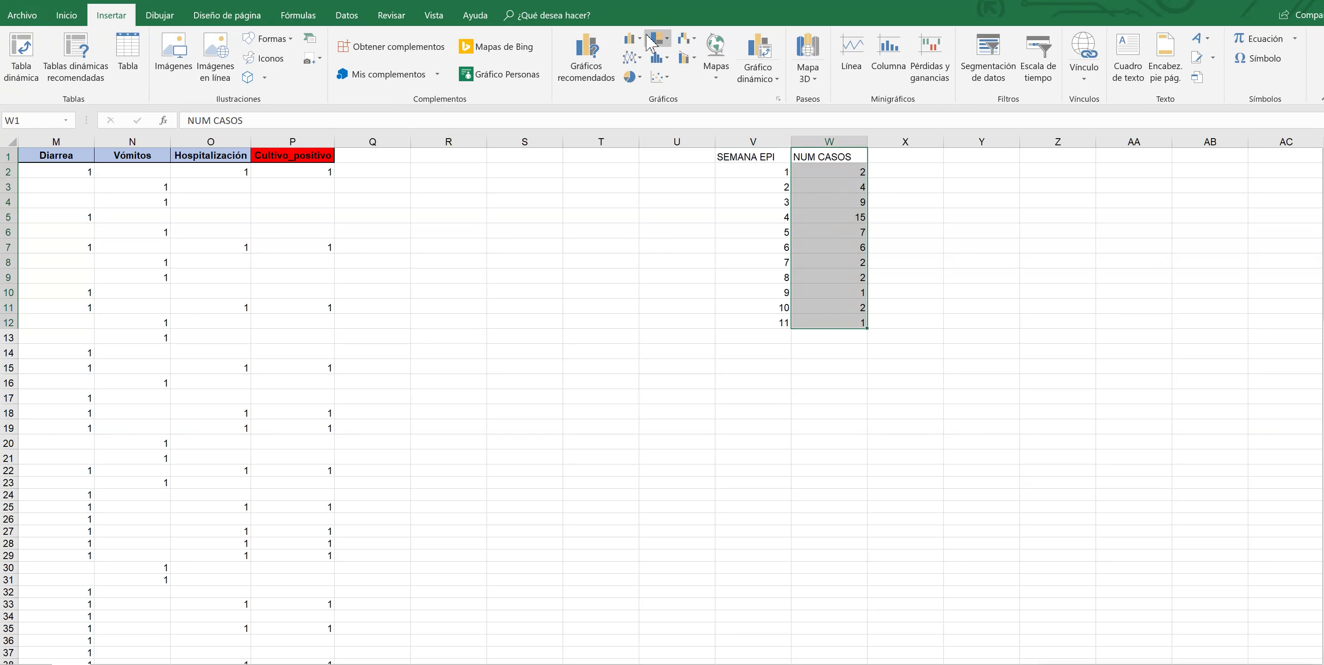
pyautogui.click(632, 39)
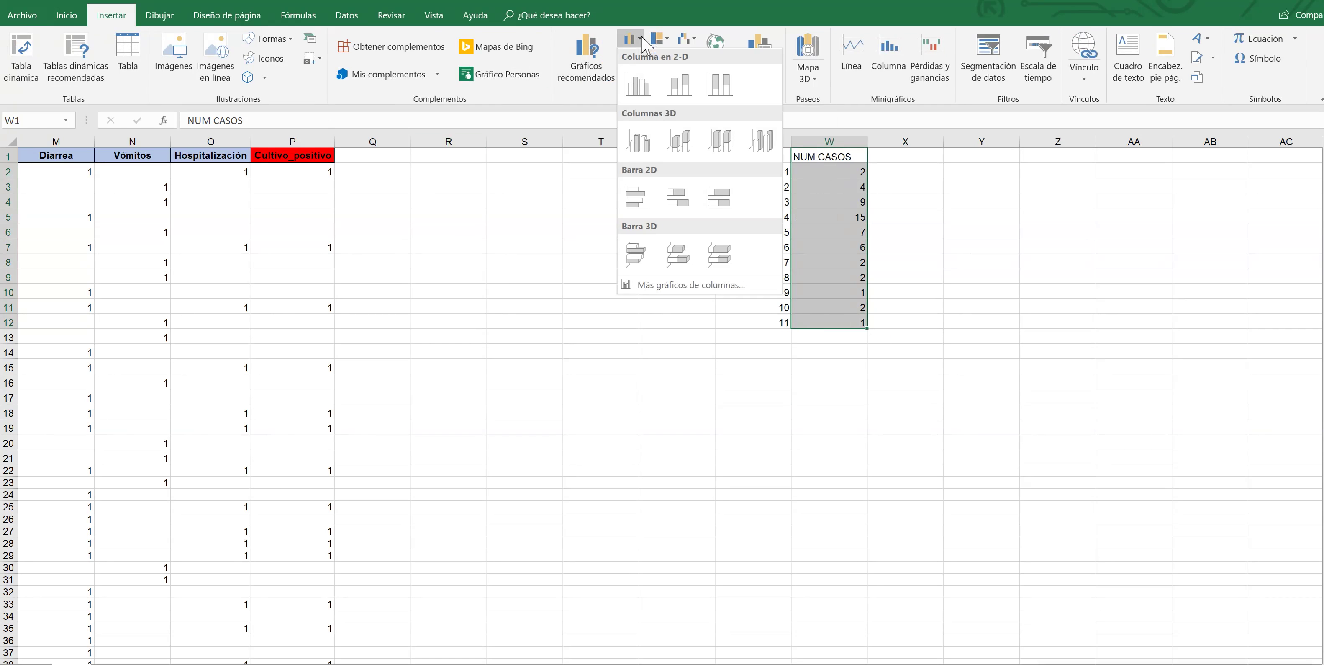
pyautogui.click(639, 85)
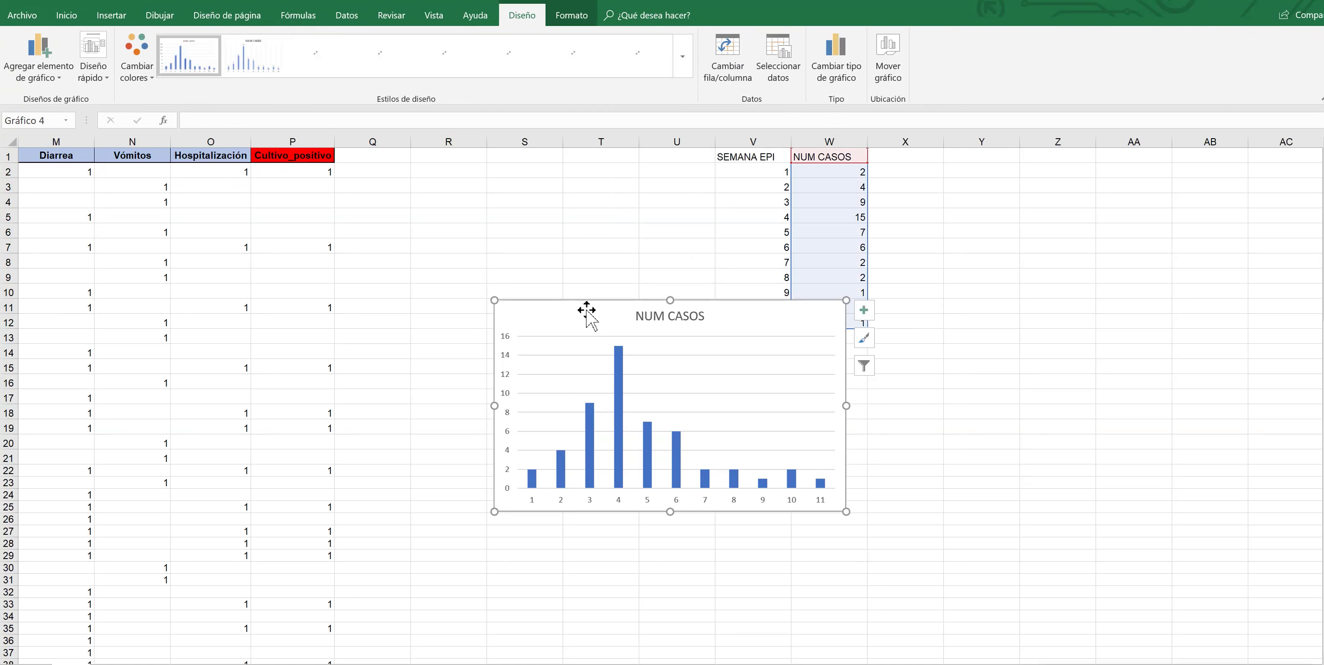
pyautogui.moveTo(587, 311); pyautogui.dragTo(620, 362)
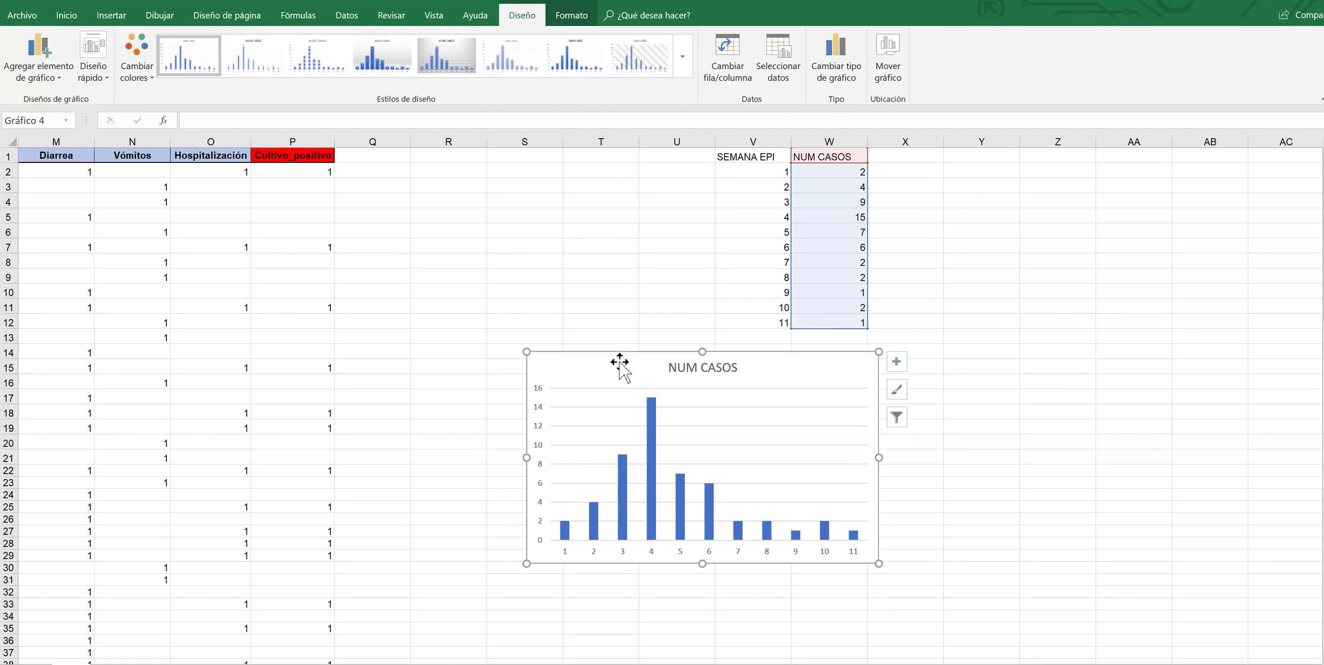
# - Set the gap width of the NUM CASOS series to 0% so the chart's columns touch, and close the series formatting
pyautogui.moveTo(651, 422)
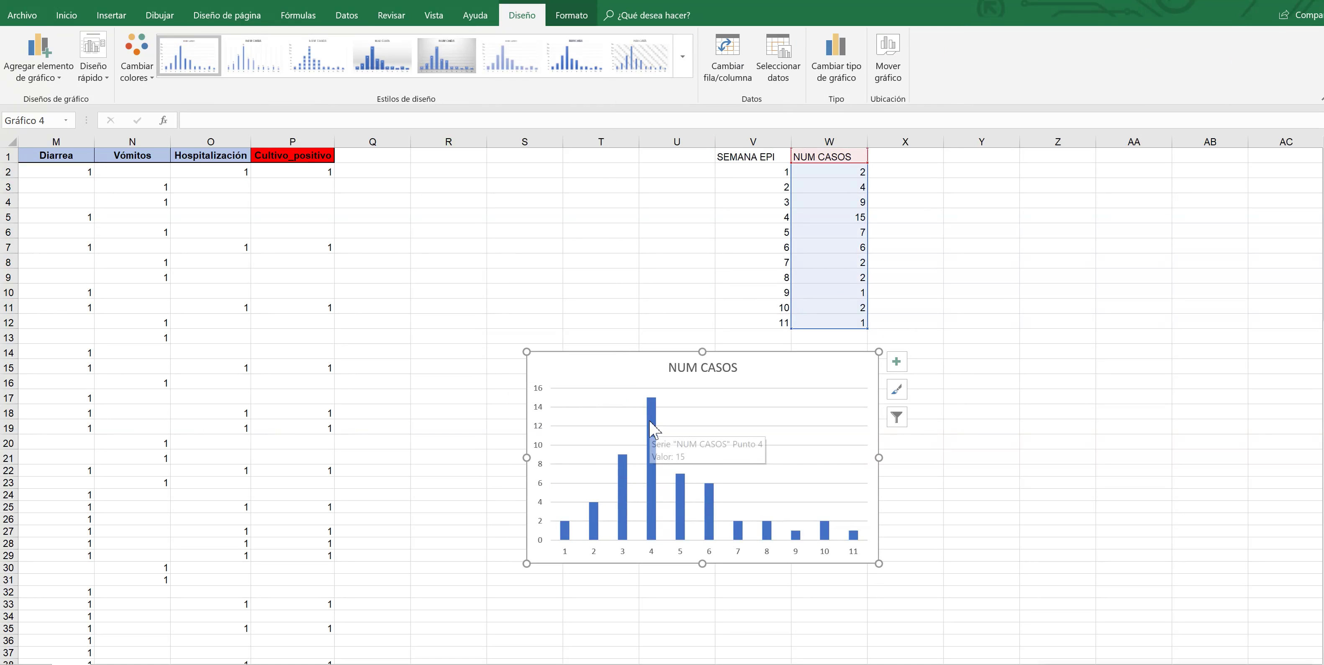
pyautogui.click(651, 514)
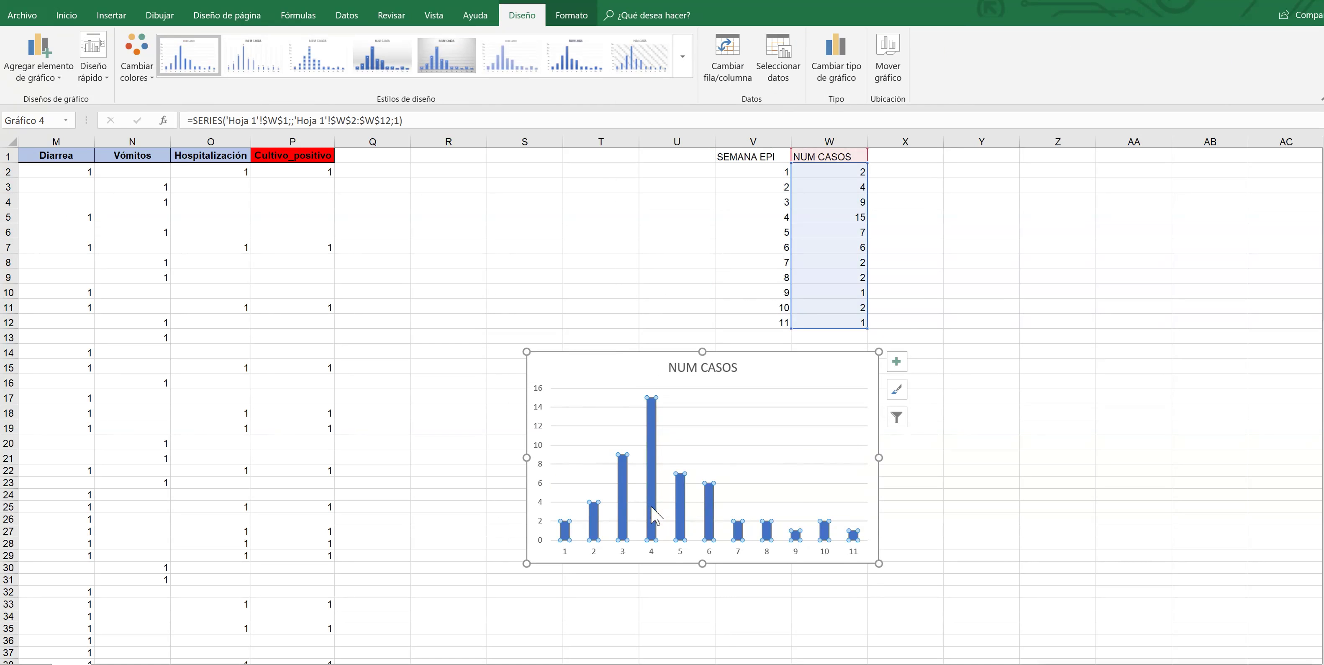
pyautogui.rightClick(652, 514)
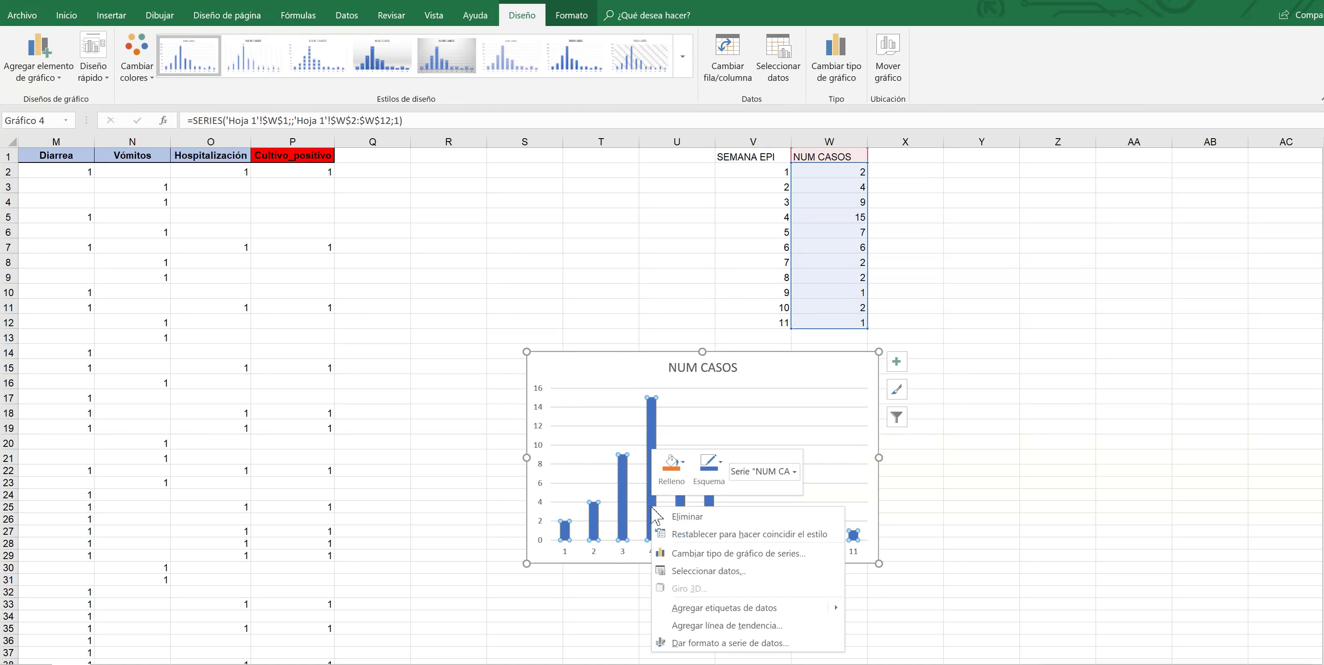
pyautogui.click(700, 645)
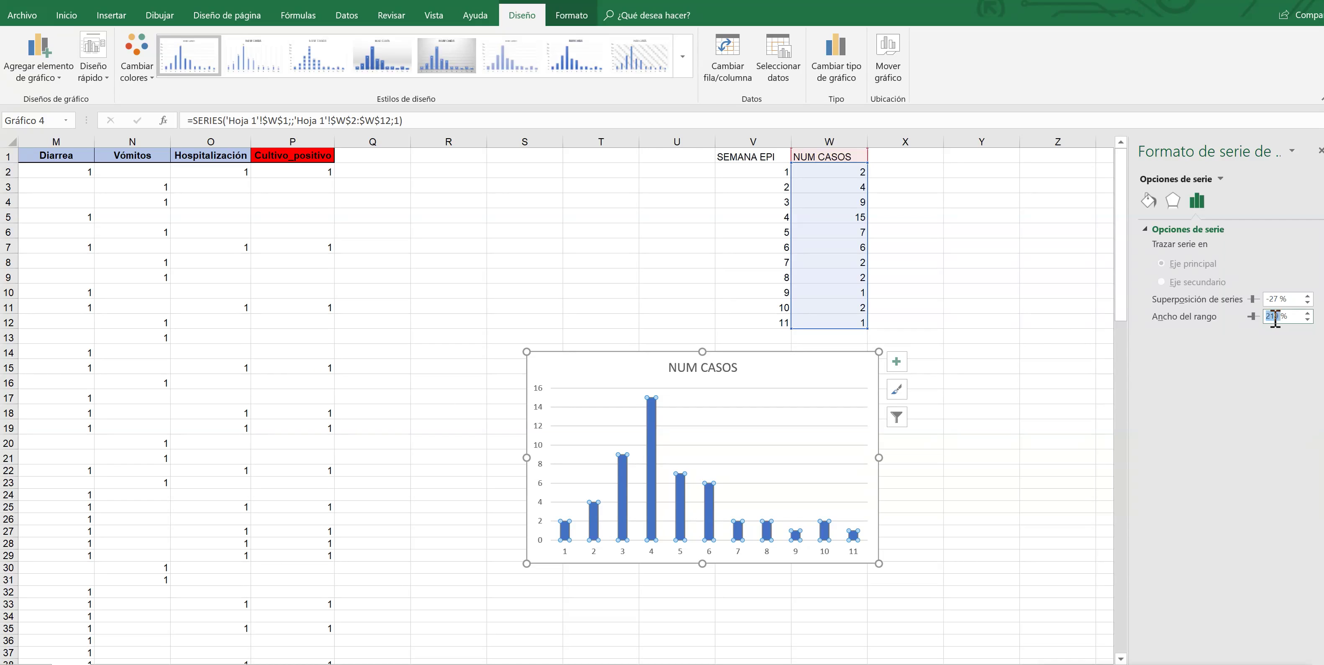
pyautogui.write('0')
pyautogui.press('Return')
pyautogui.click(990, 494)
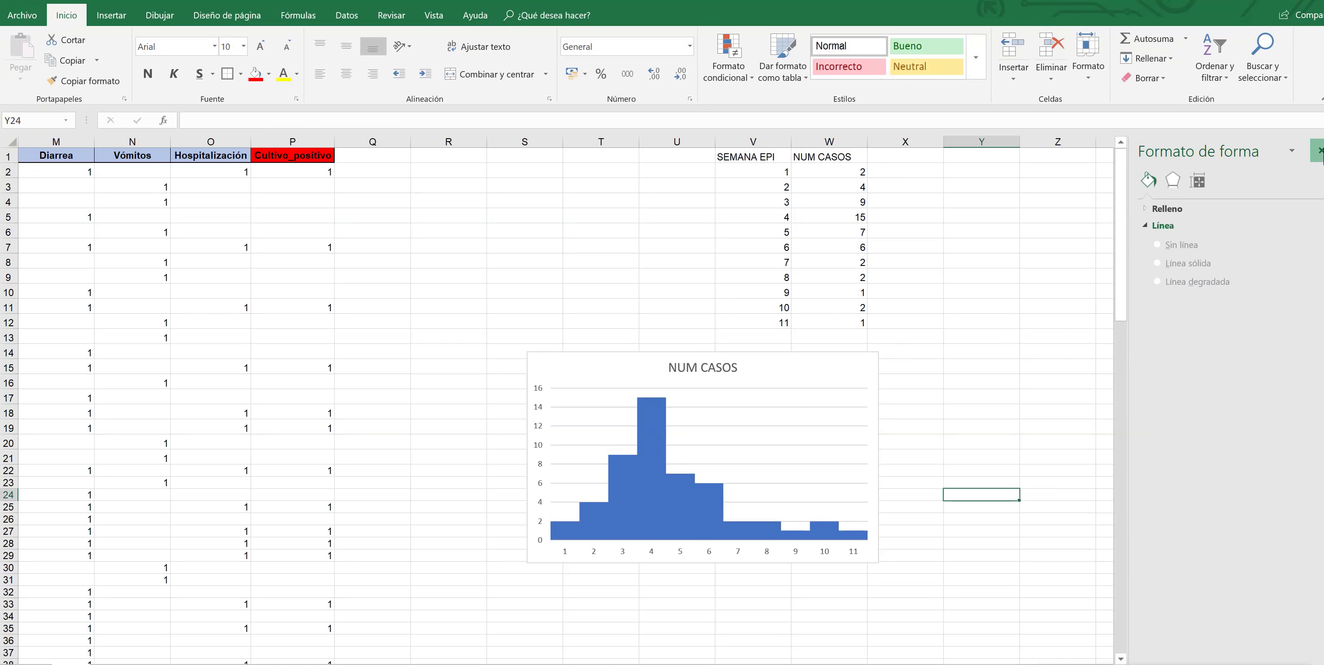
pyautogui.click(1320, 150)
pyautogui.click(905, 410)
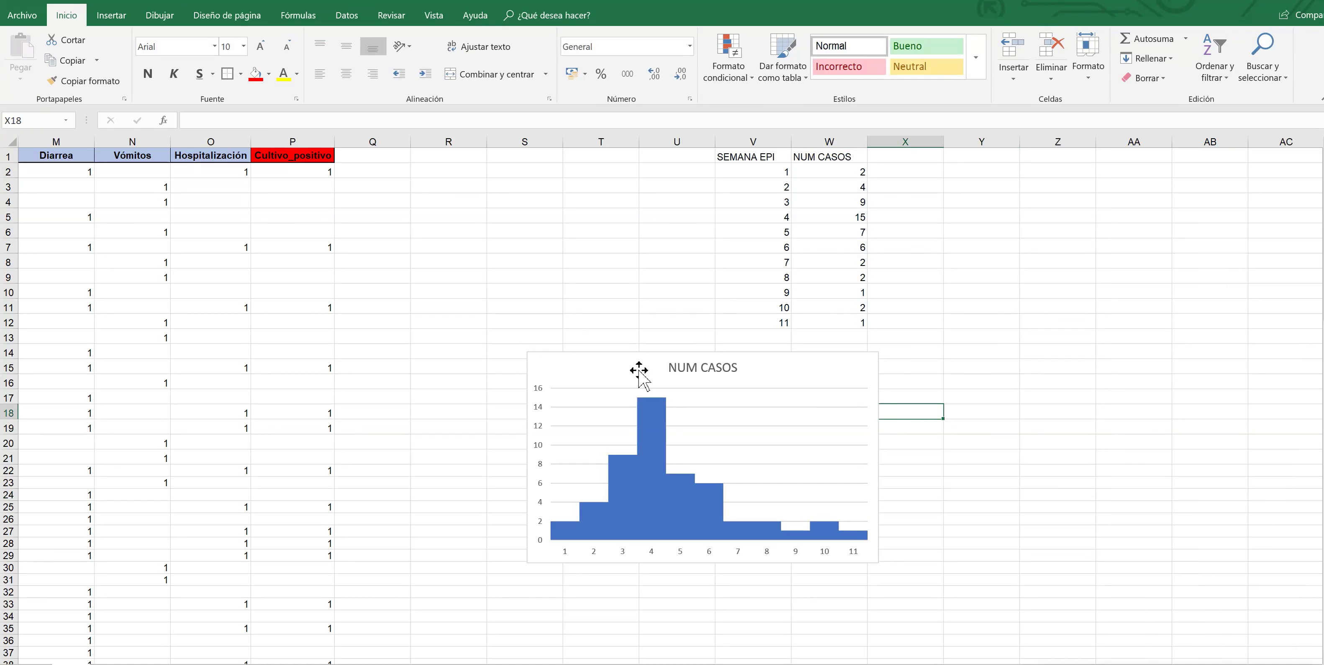
# - Change the chart title to "Brote 125" and close the title formatting
pyautogui.click(639, 370)
pyautogui.scroll(-1, 509, 347)
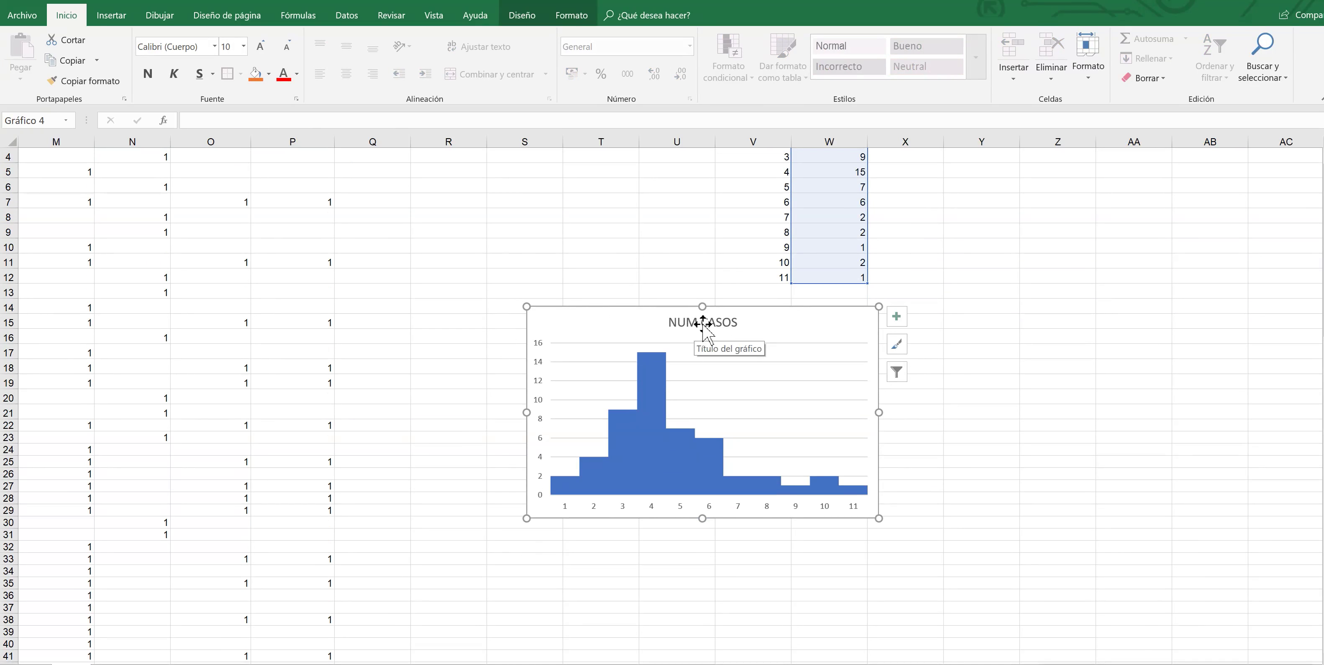
pyautogui.doubleClick(703, 324)
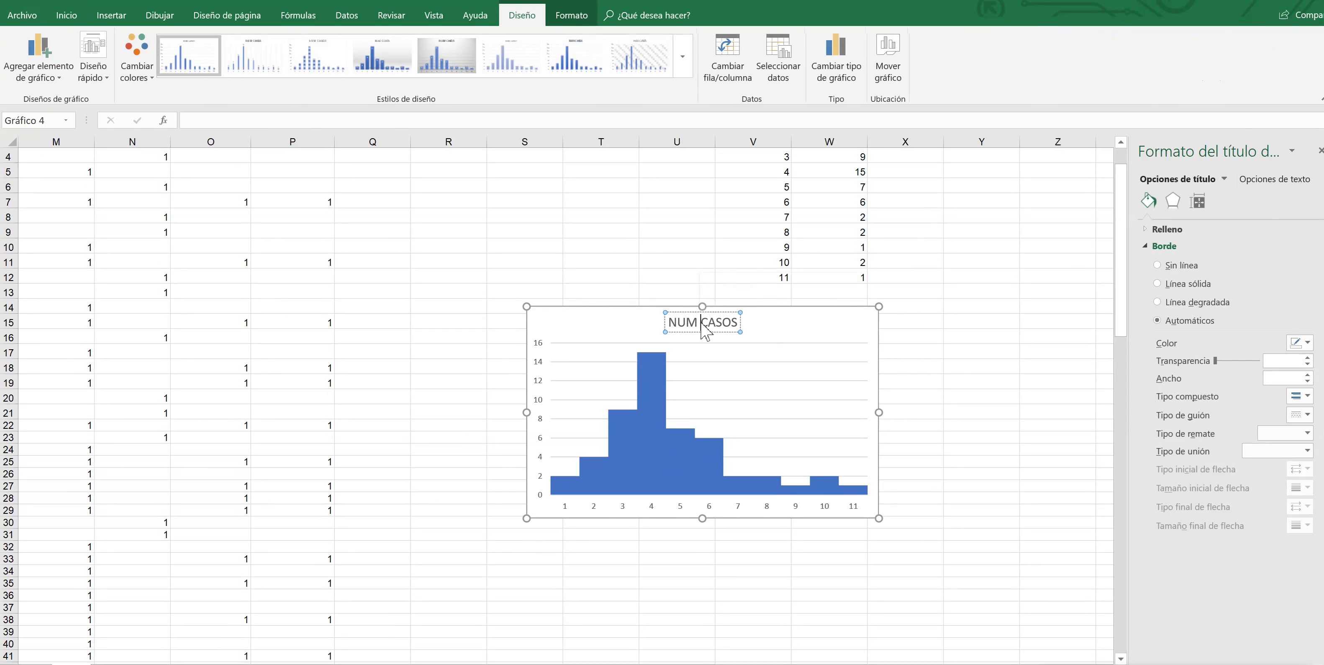
pyautogui.tripleClick(703, 323)
pyautogui.press('BackSpace')
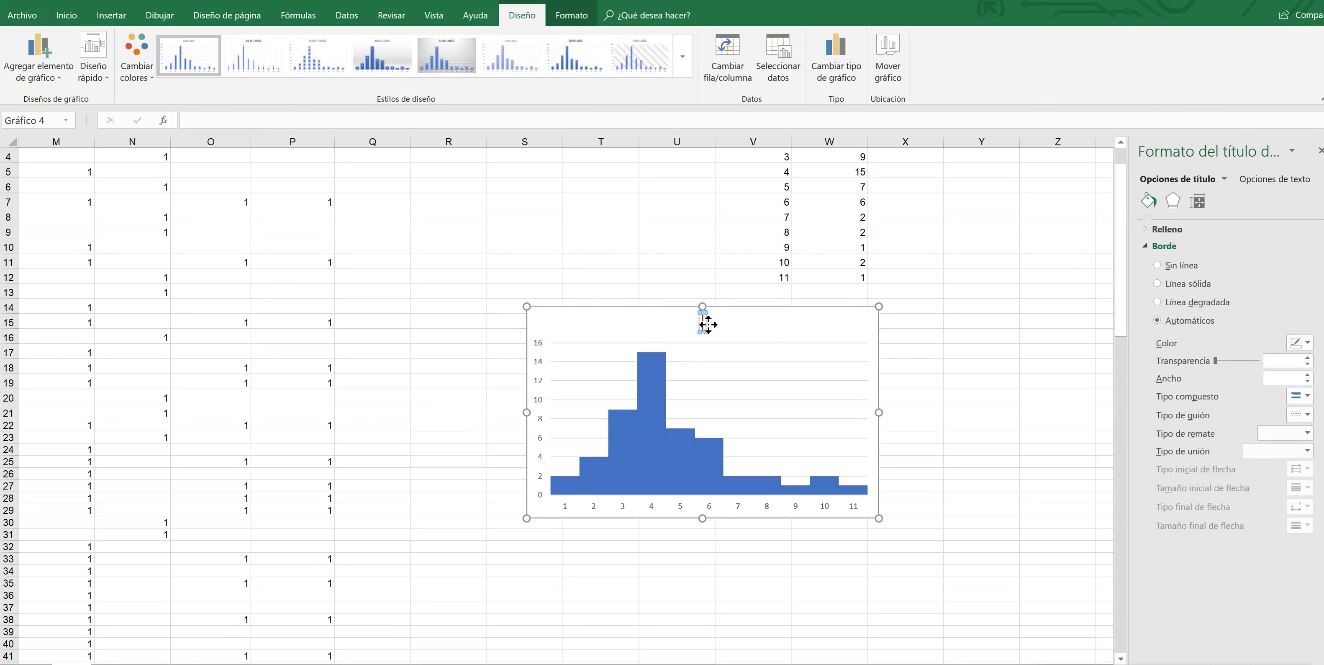
pyautogui.write('Brot')
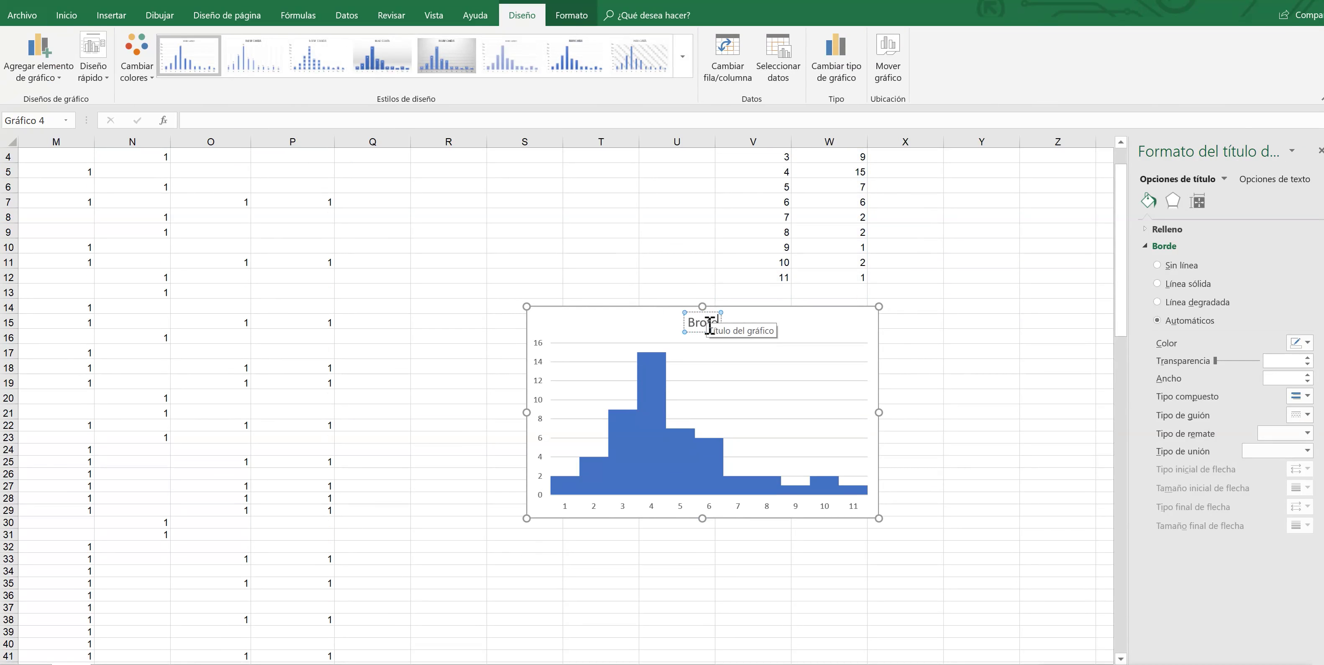
pyautogui.write('e 125')
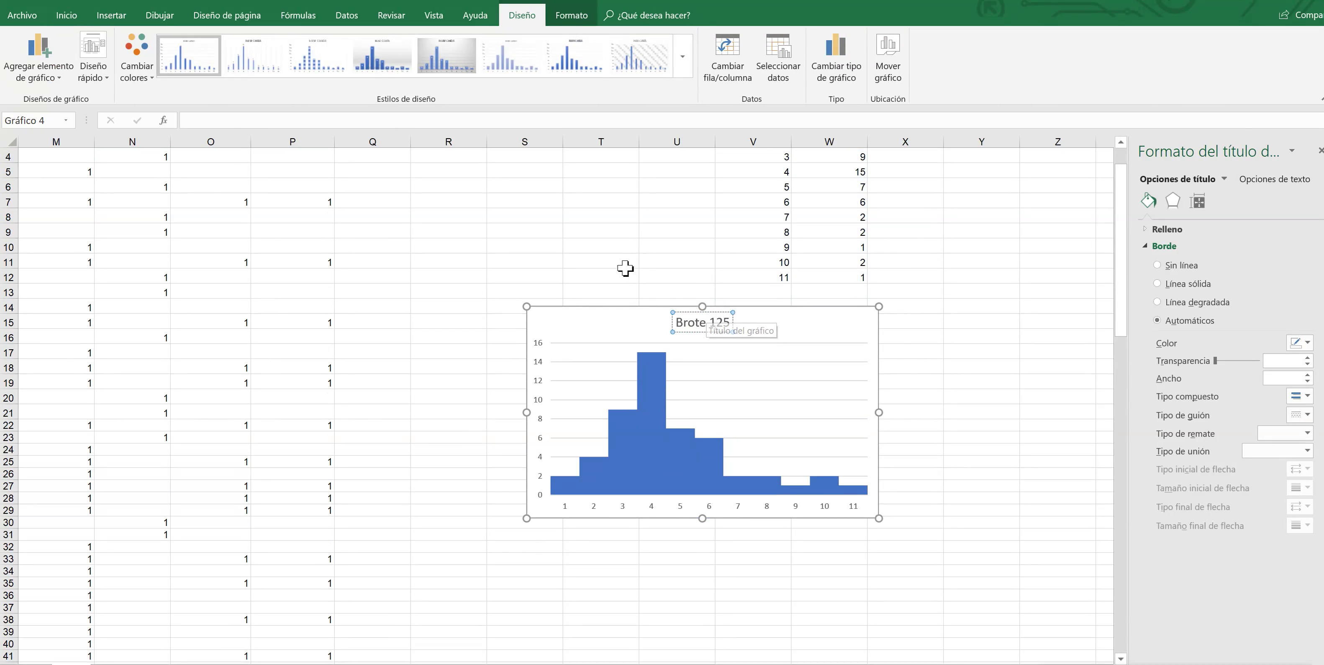
pyautogui.click(627, 268)
pyautogui.click(736, 305)
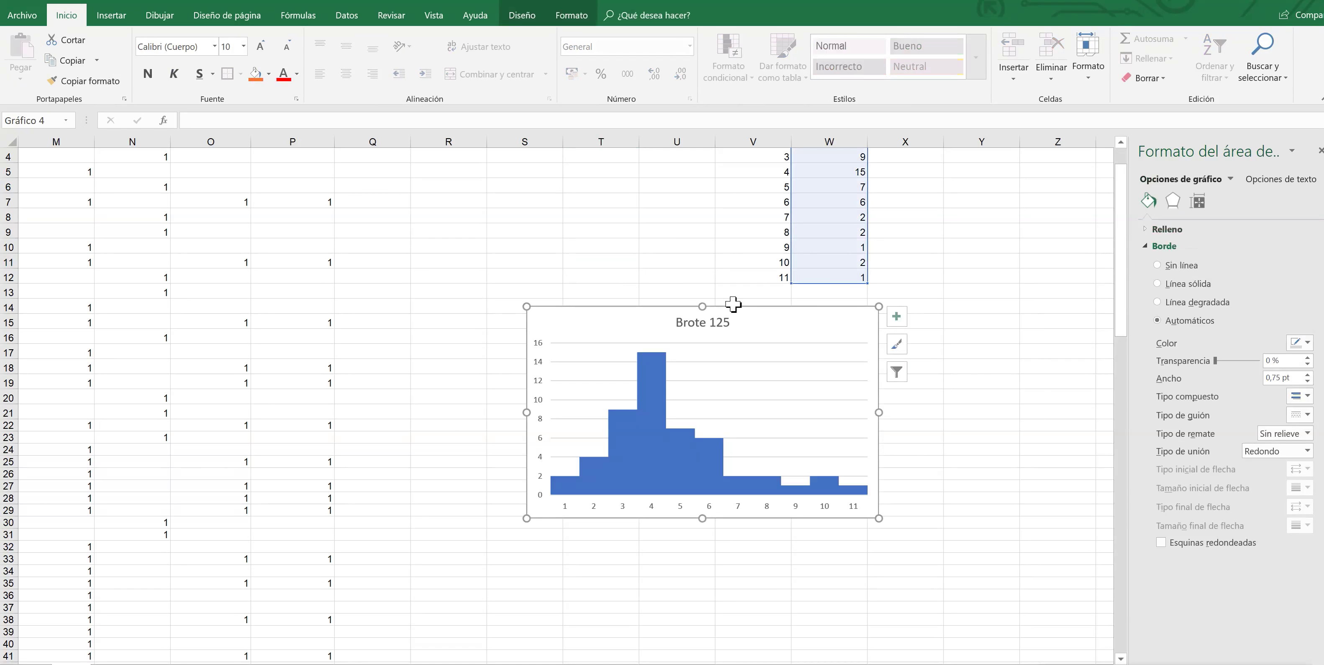
pyautogui.click(1320, 150)
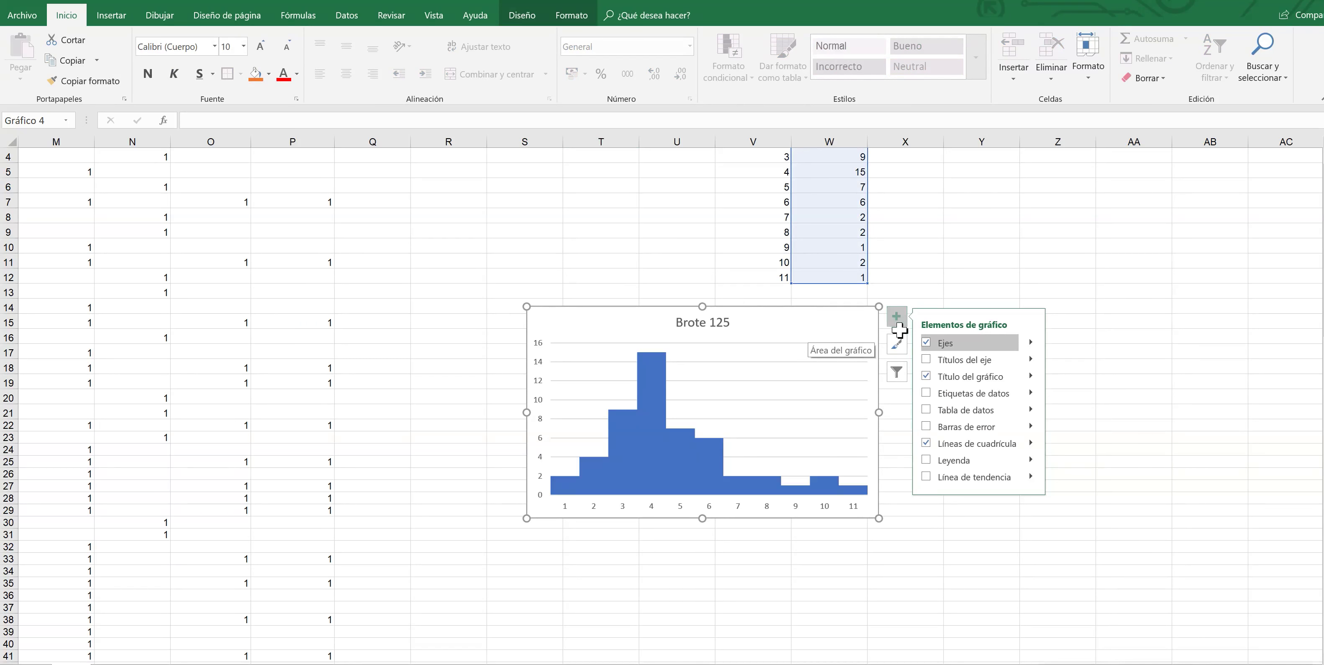
# - Add axis titles to the chart and name the vertical axis "Número de Casos"
pyautogui.click(926, 360)
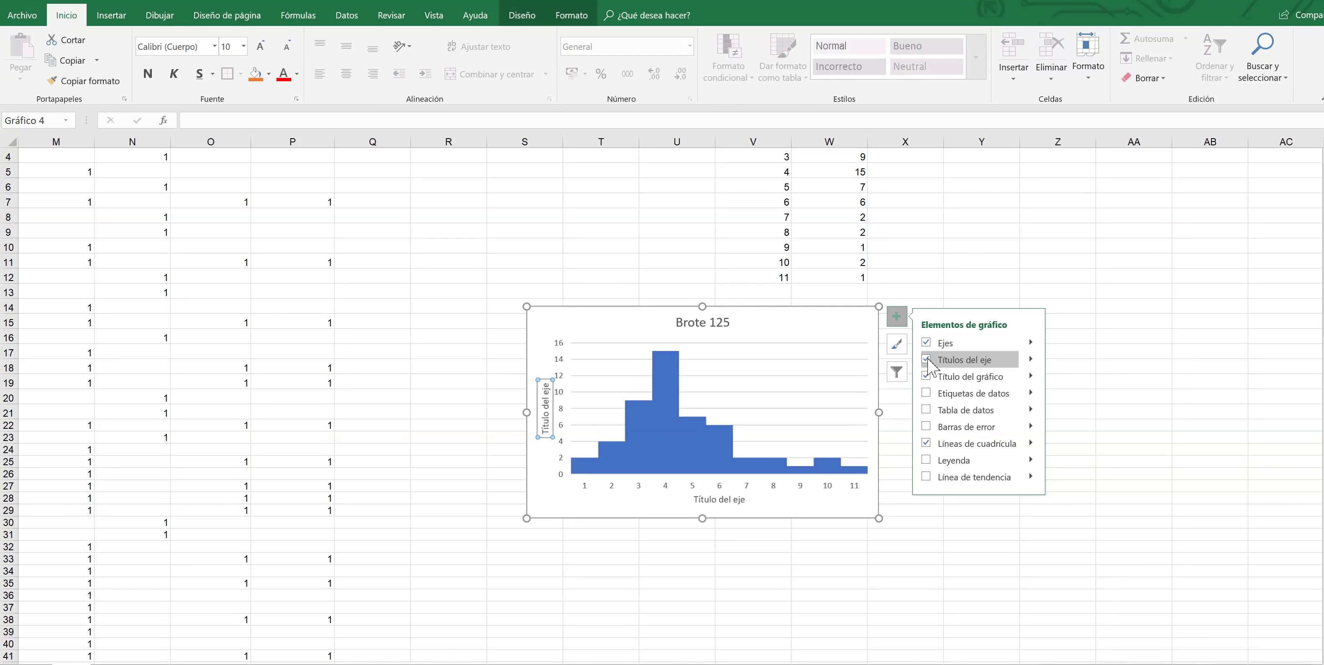
pyautogui.tripleClick(545, 415)
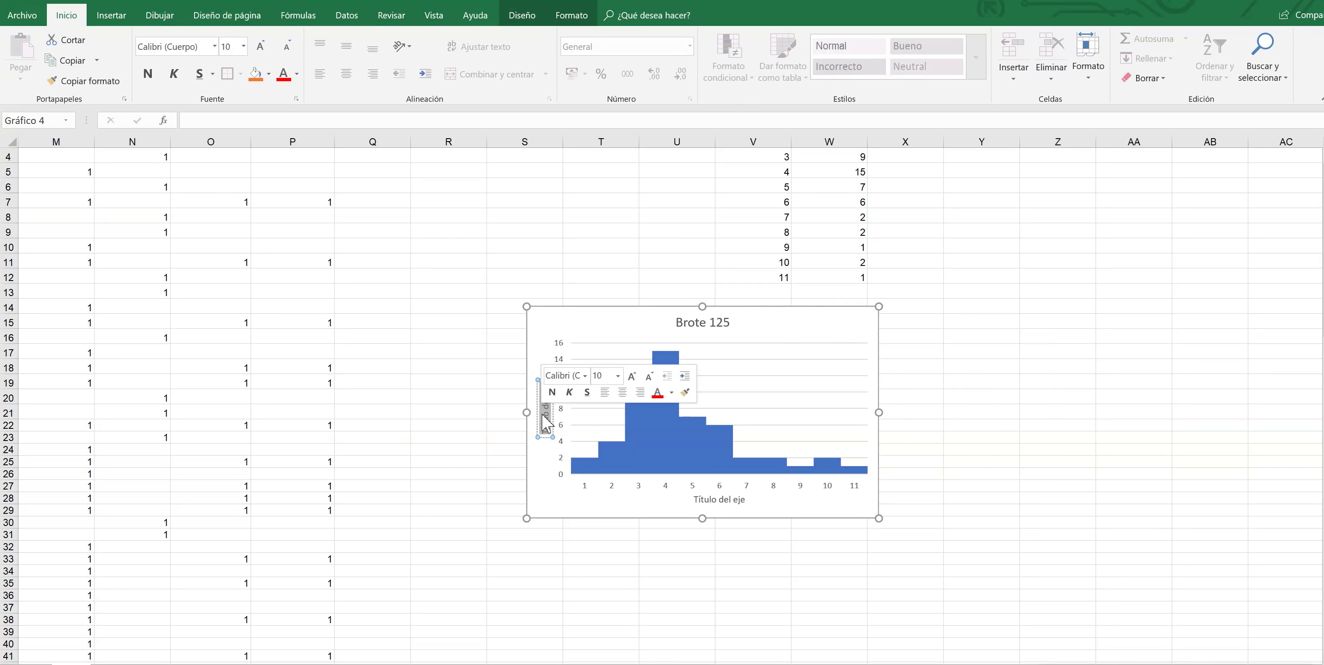
pyautogui.write('Número de')
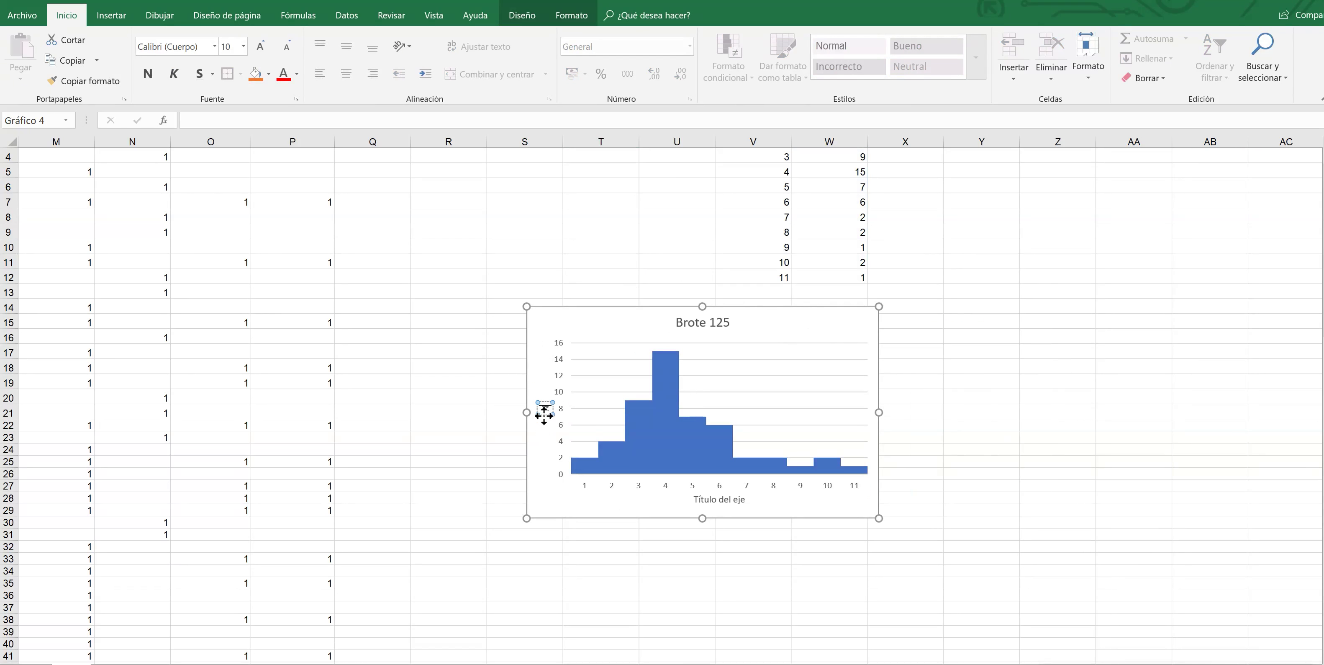
pyautogui.write(' Casos')
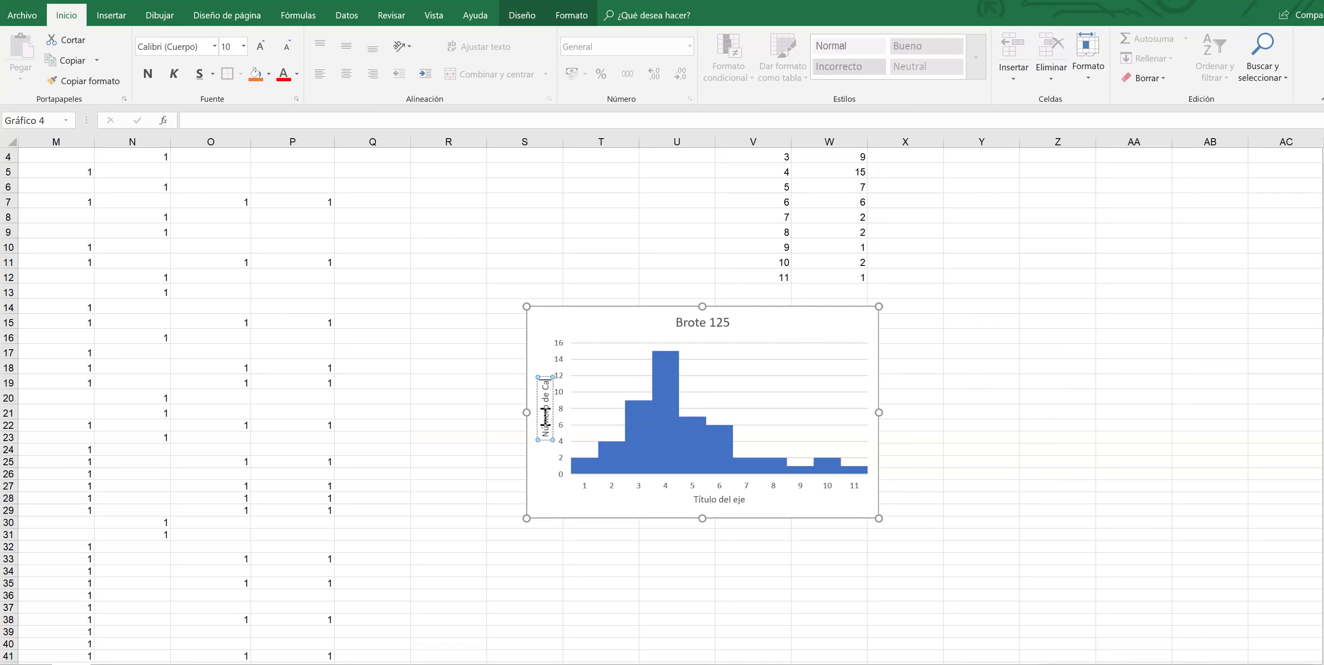
# - Name the chart's horizontal axis "Semana Epidemiológica"
pyautogui.click(702, 499)
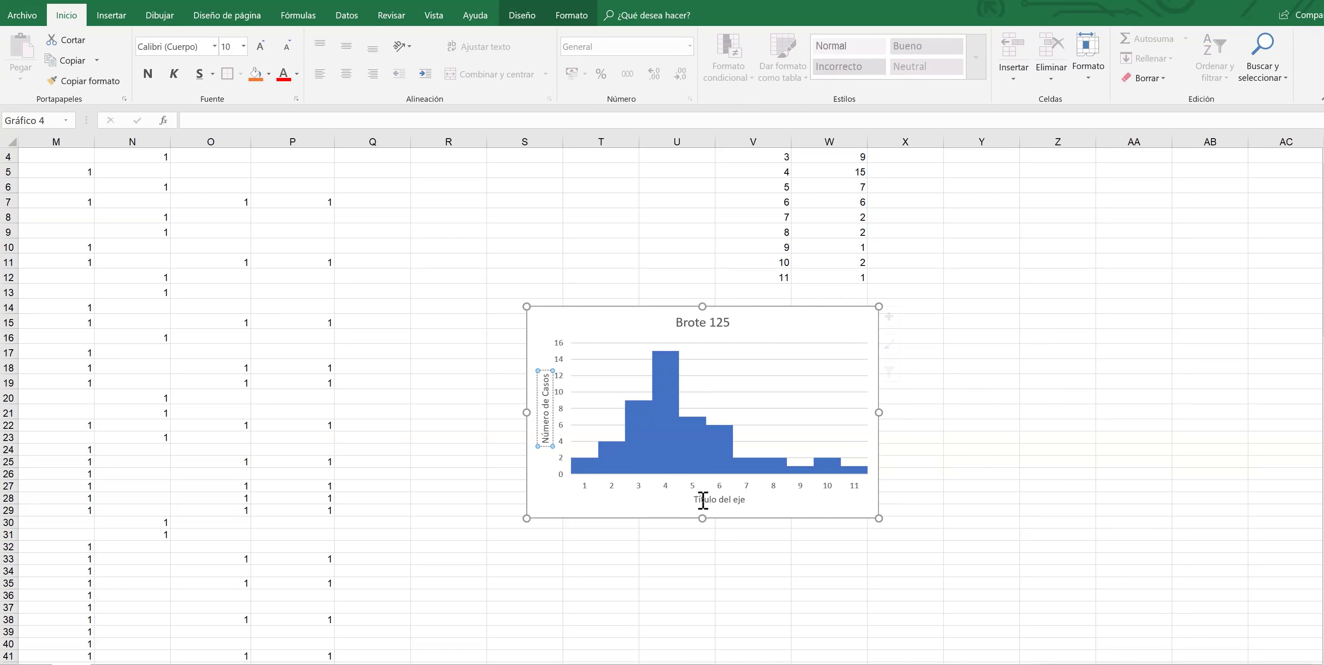
pyautogui.tripleClick(720, 502)
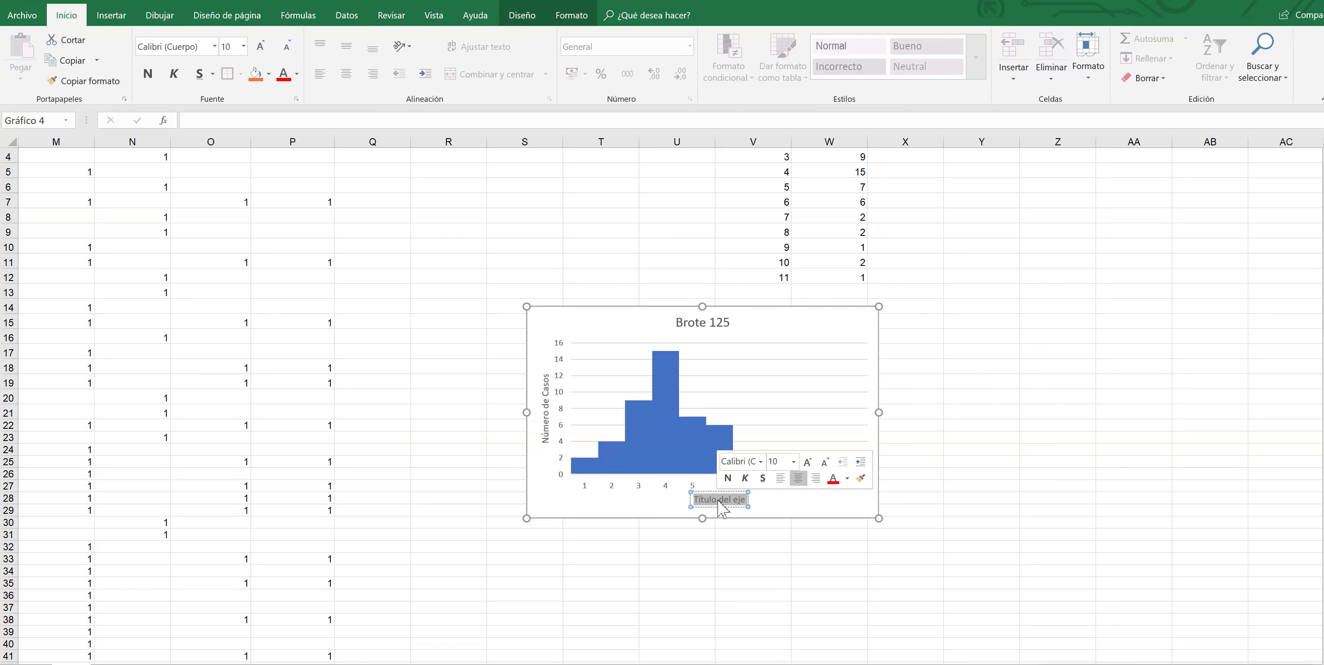
pyautogui.write('Semana Epi')
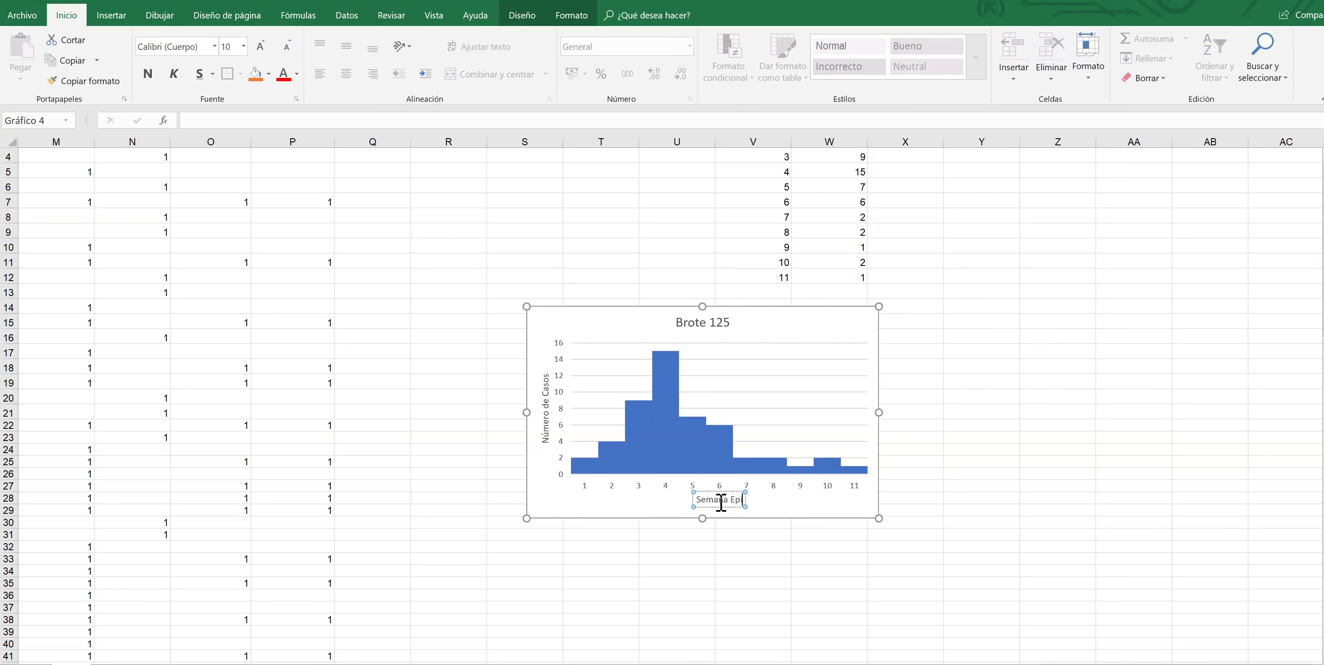
pyautogui.write('demiológica')
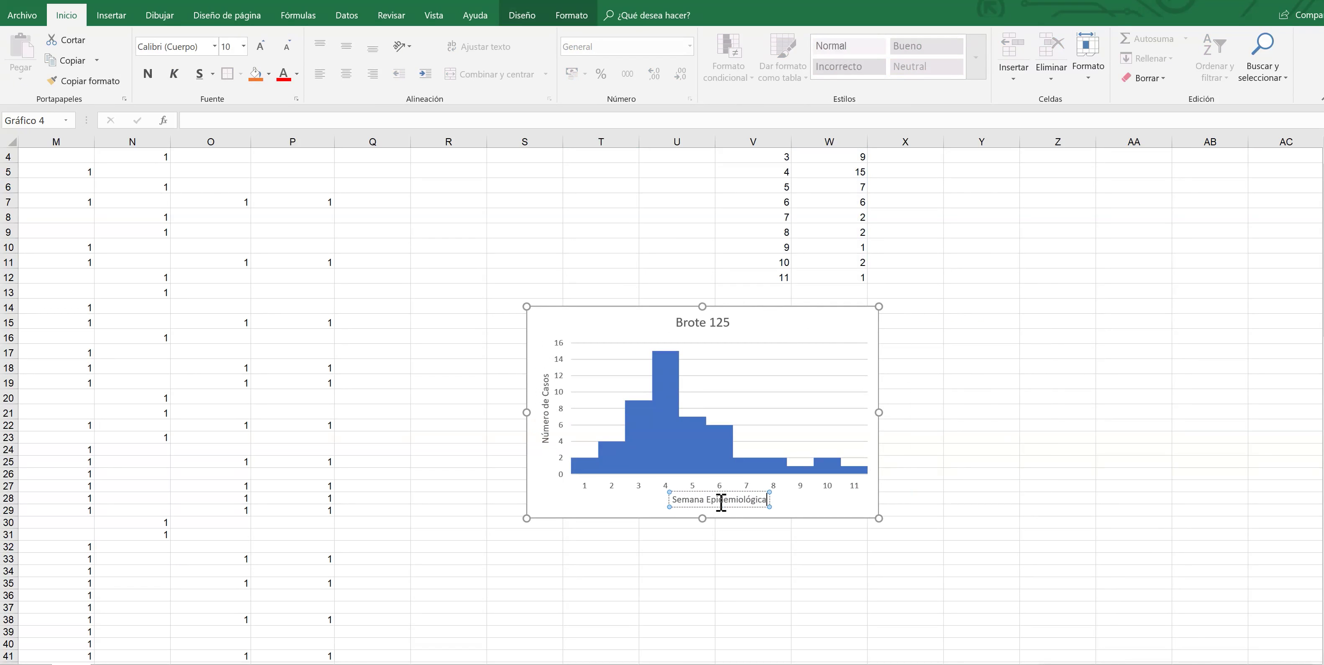
pyautogui.click(1064, 452)
pyautogui.click(658, 280)
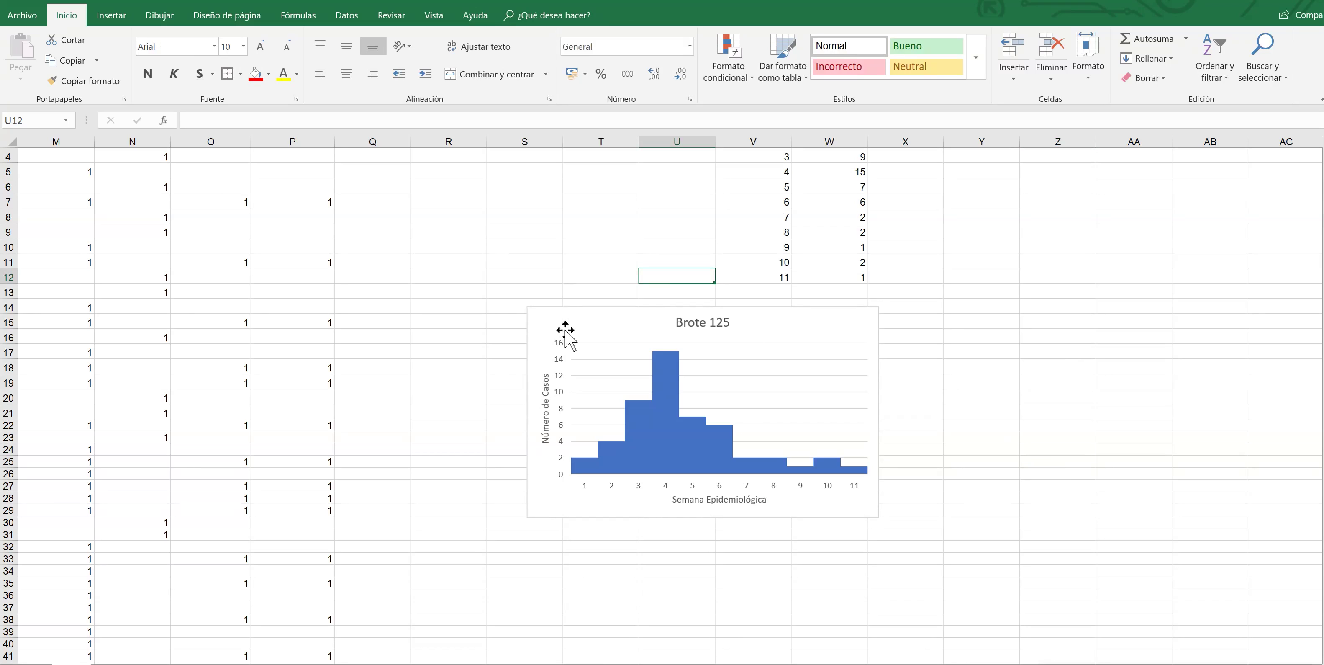
# - Set the major unit of the chart's vertical axis to 1,0 and close the axis formatting
pyautogui.click(564, 351)
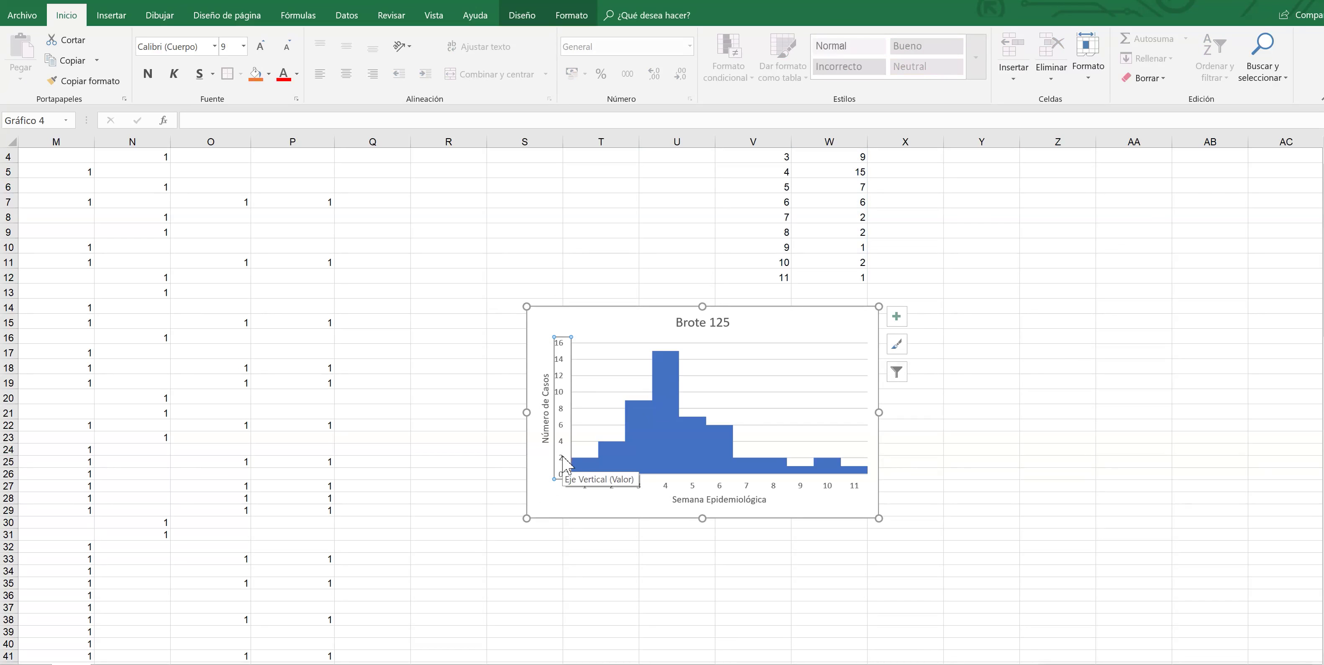
pyautogui.rightClick(563, 457)
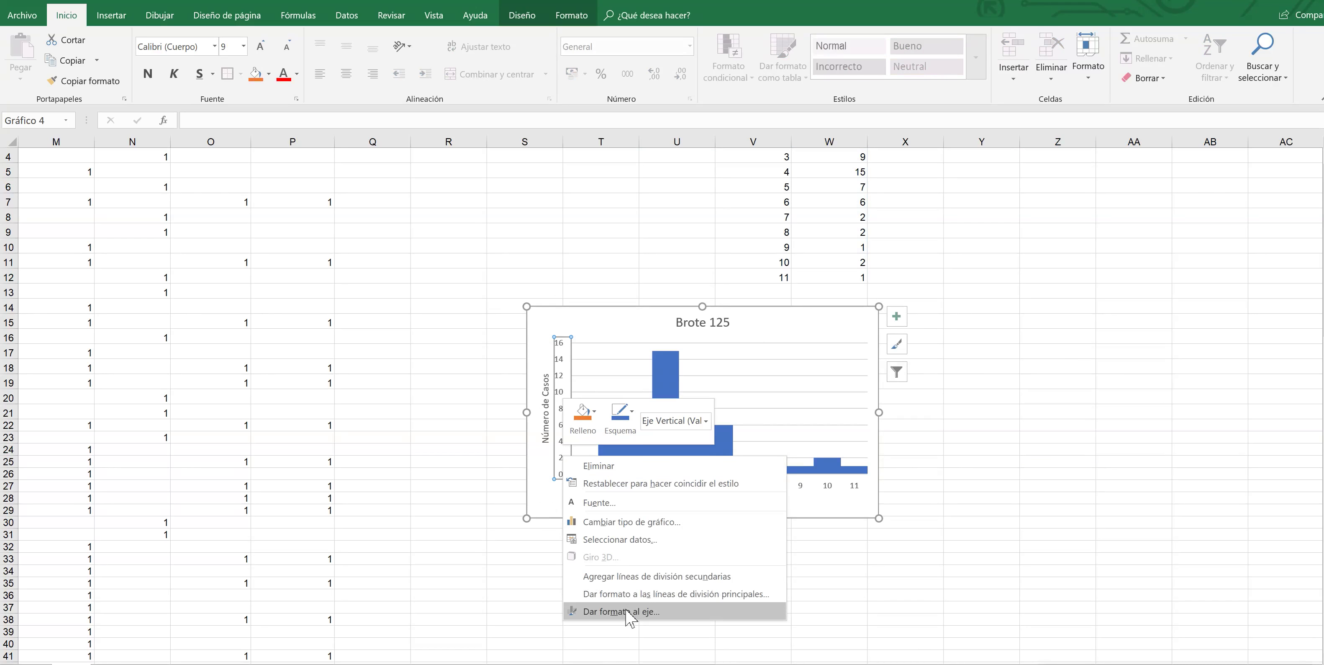
pyautogui.click(675, 612)
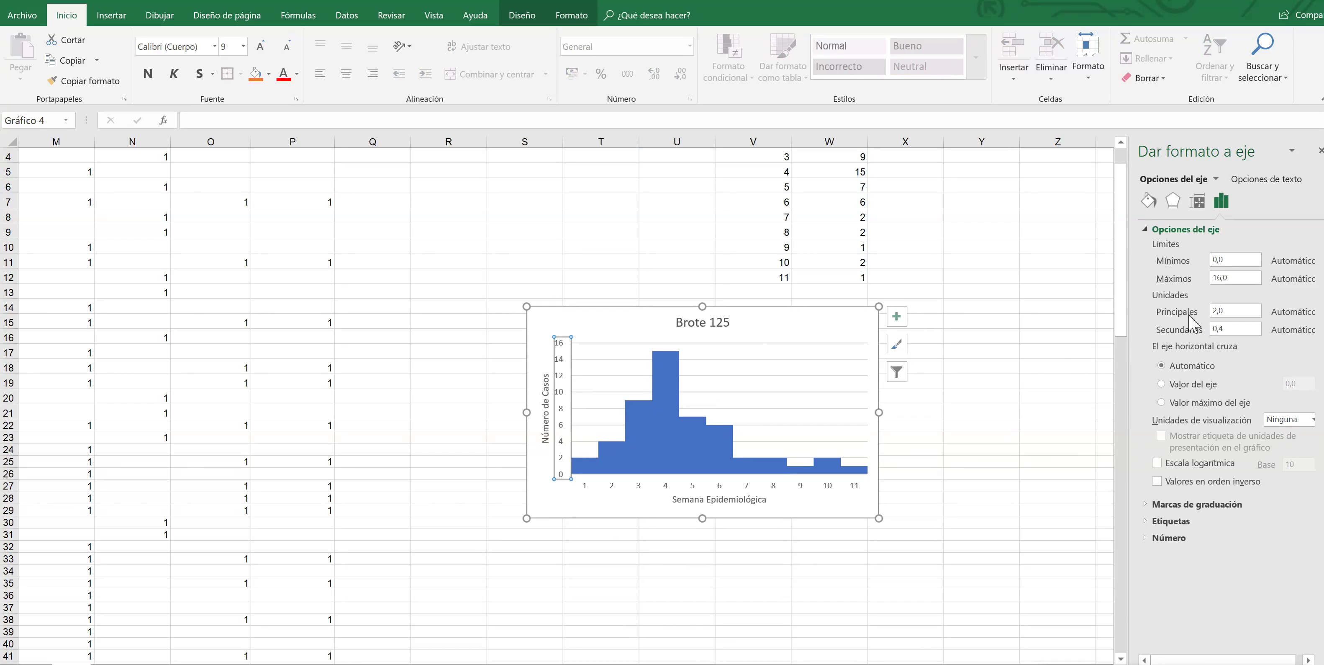
pyautogui.moveTo(1229, 310); pyautogui.dragTo(1203, 310)
pyautogui.press('Return')
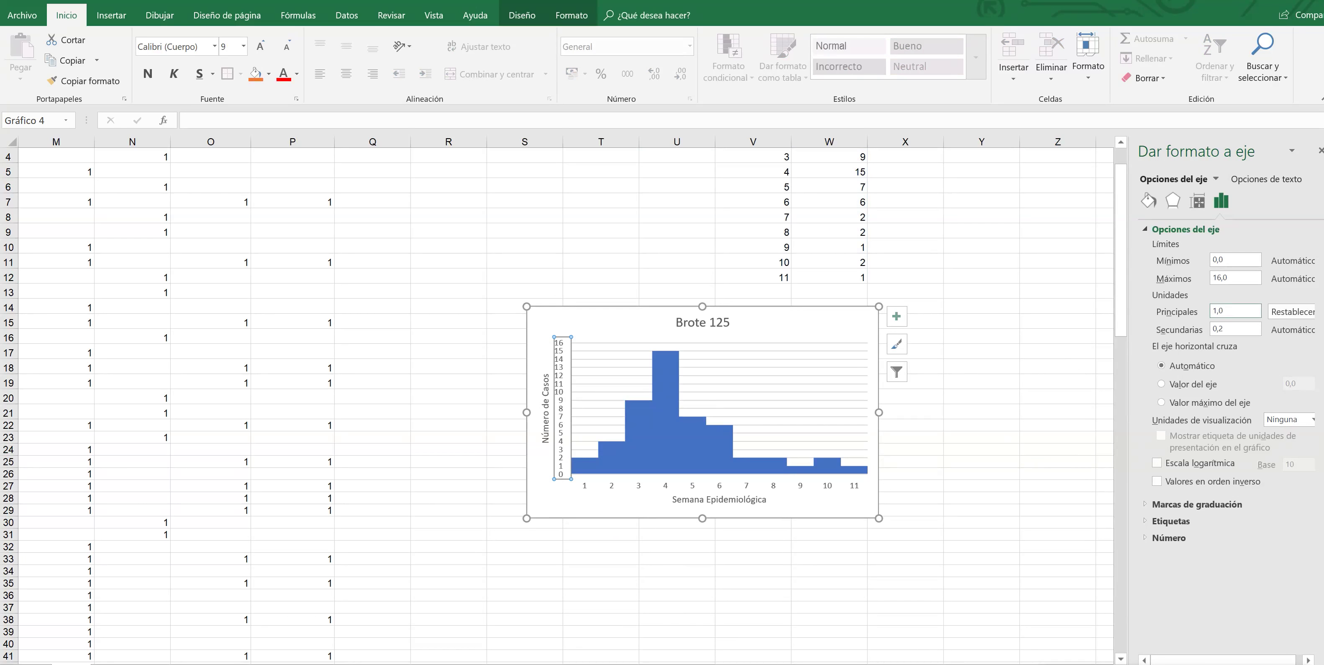
pyautogui.click(1321, 151)
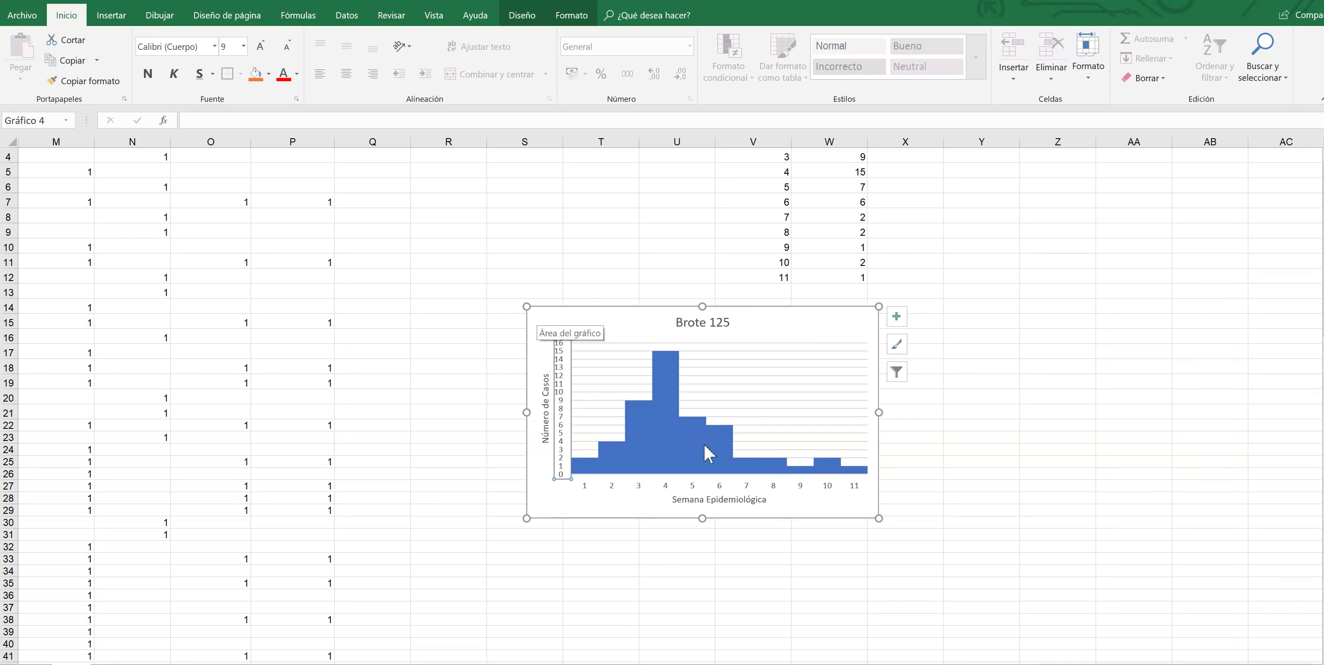
# - Enlarge the Brote 125 chart from its lower-right and upper-left corners so the vertical axis labels have more space
pyautogui.moveTo(878, 517); pyautogui.dragTo(915, 550)
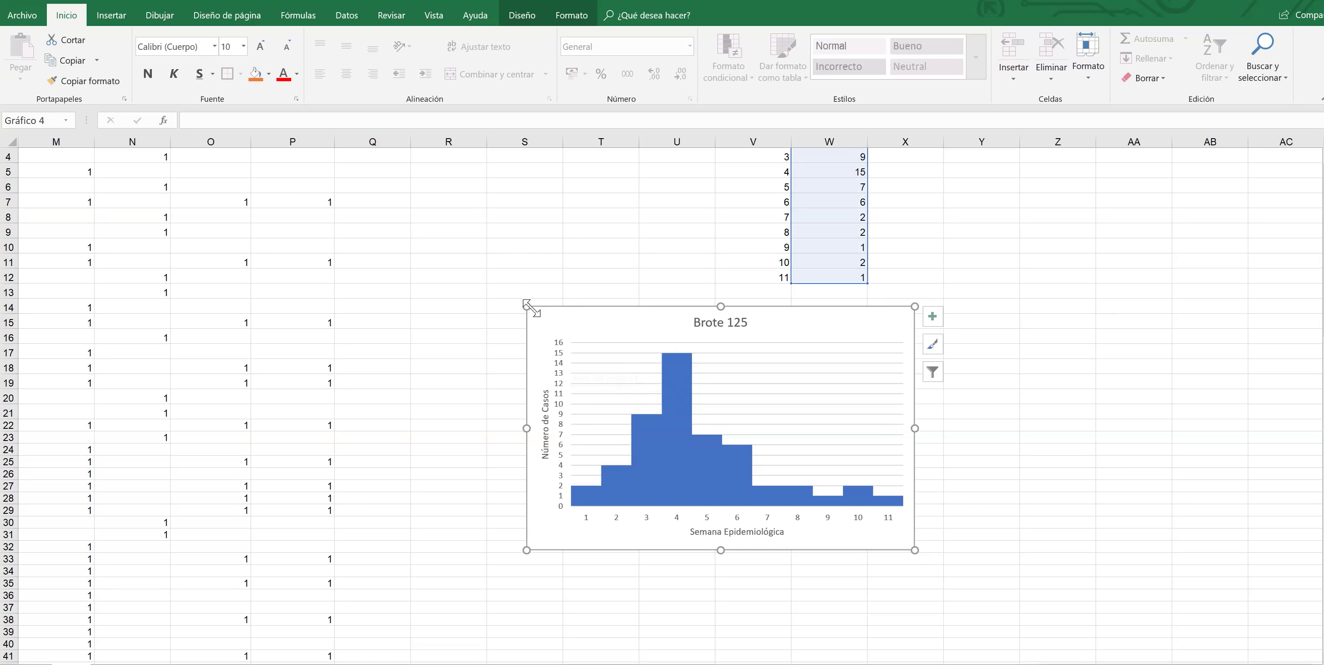
pyautogui.moveTo(532, 310); pyautogui.dragTo(502, 289)
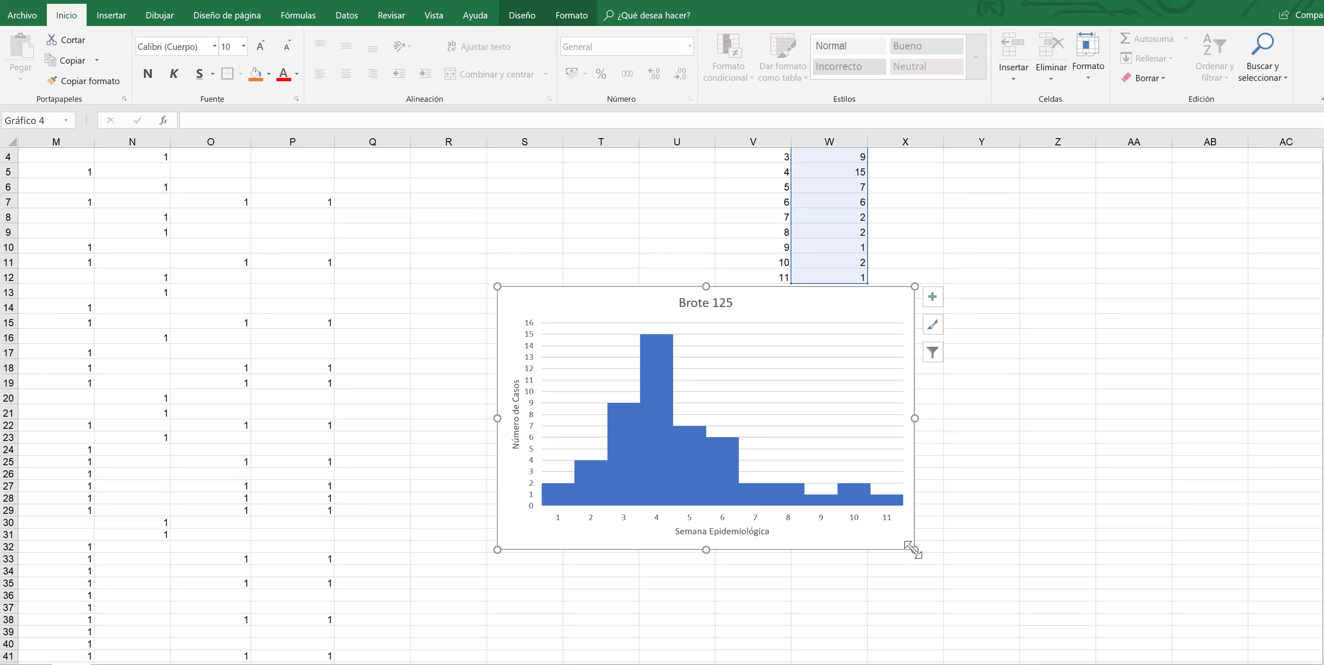
pyautogui.click(962, 535)
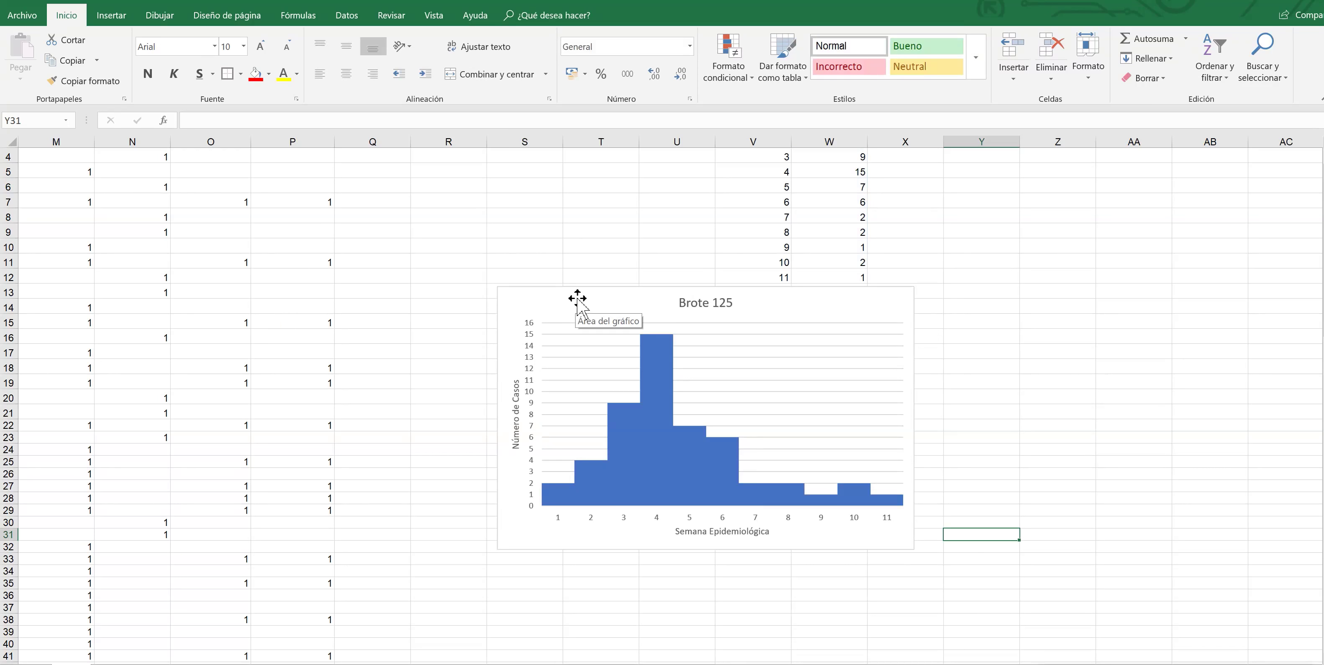
pyautogui.click(656, 215)
pyautogui.click(609, 298)
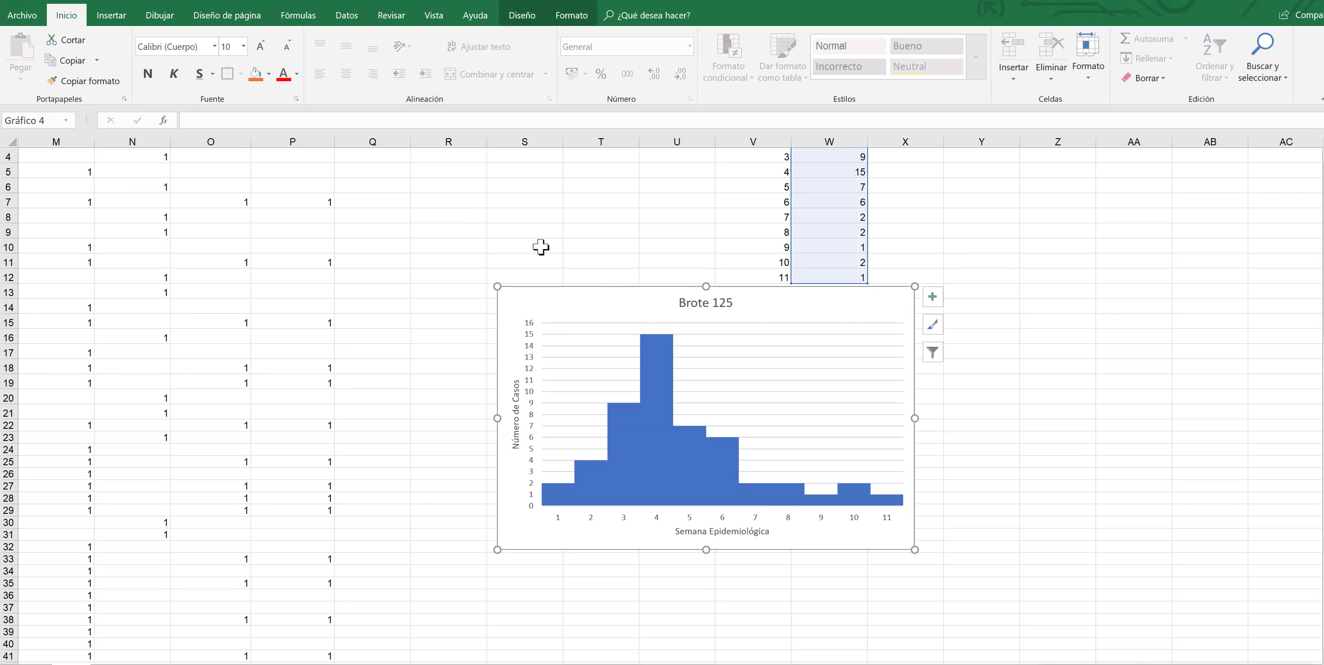
pyautogui.click(588, 186)
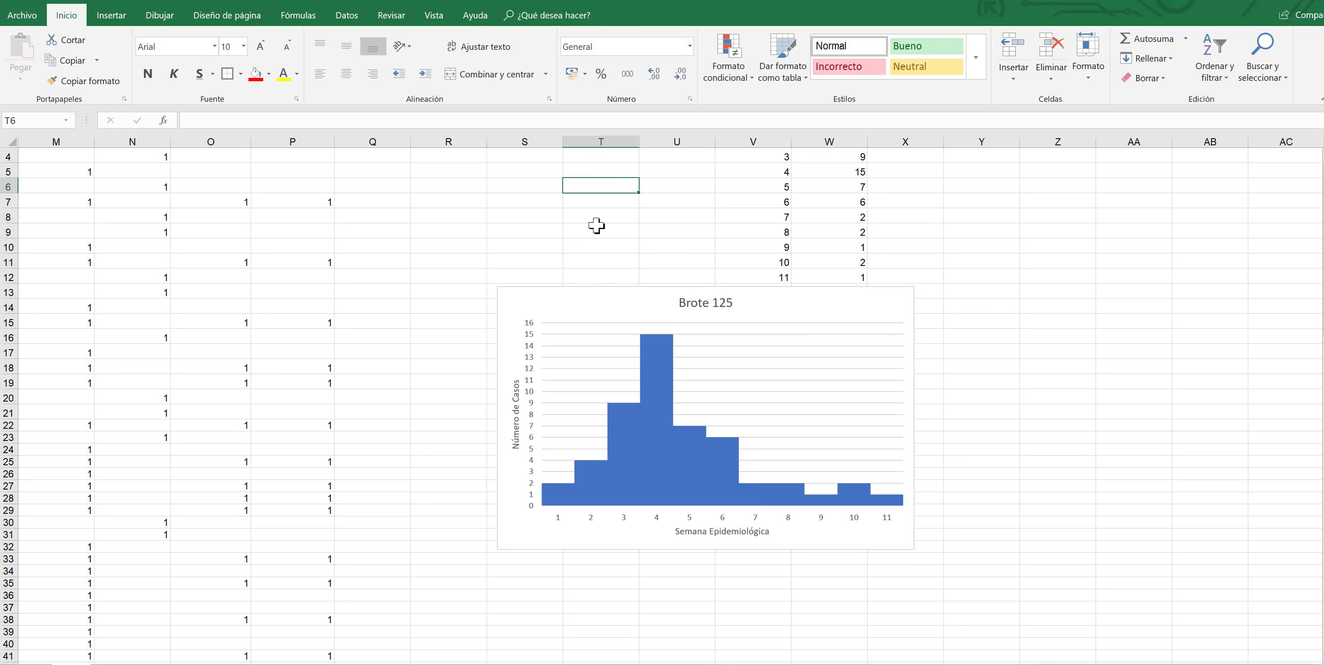